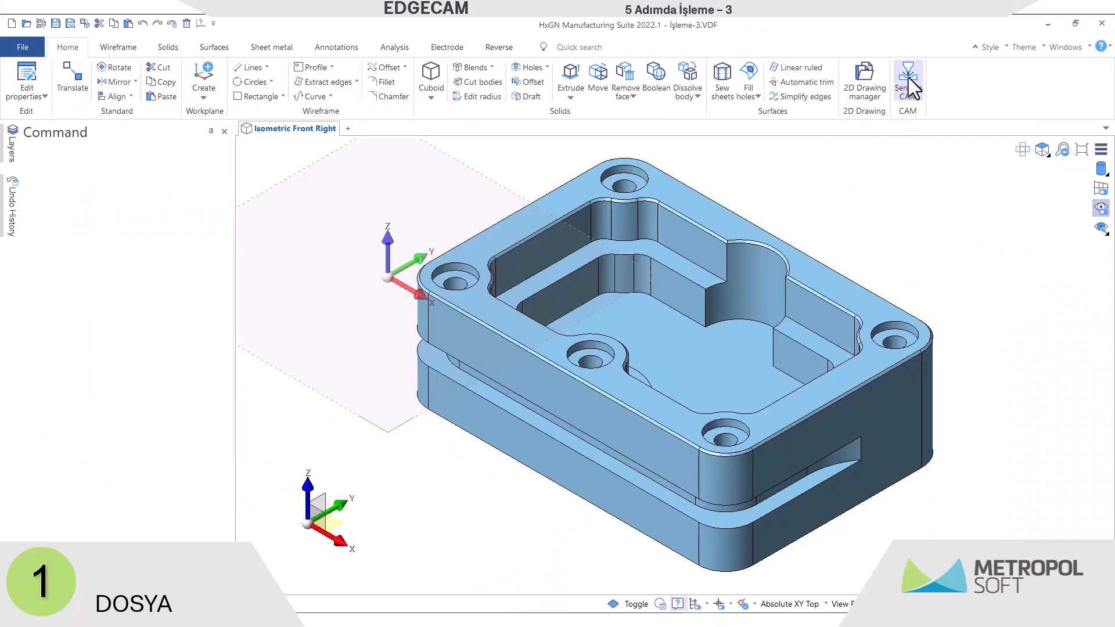
Send the İşleme-3 part model from the CAD designer to Edgecam for milling
{"action": "left_click", "coordinate": [910, 85]}
{"action": "left_click", "coordinate": [201, 155]}
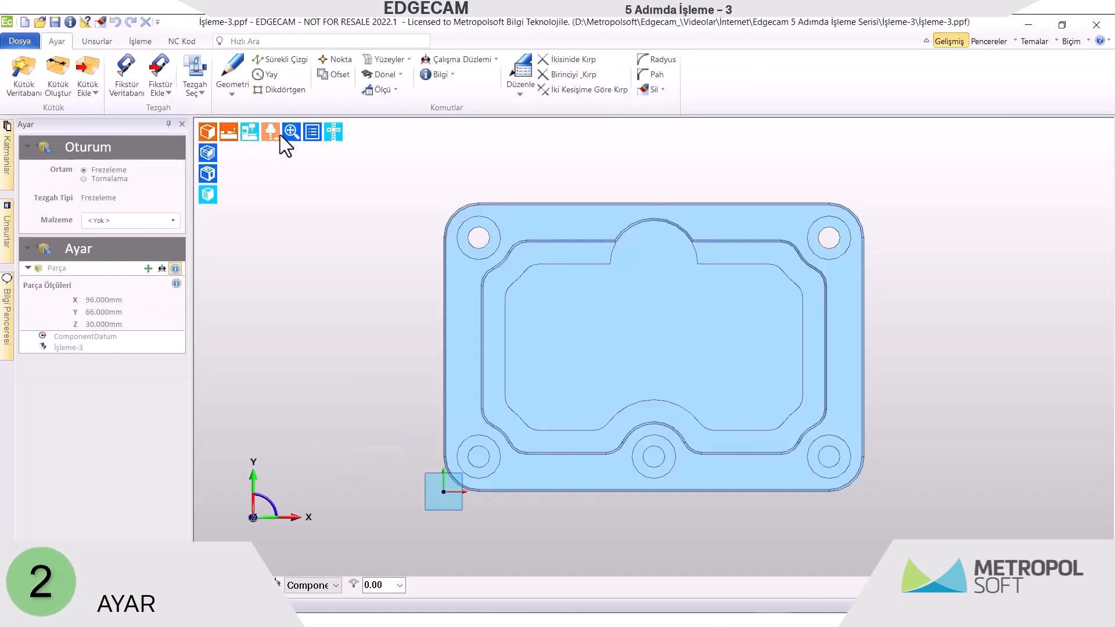
{"action": "left_click", "coordinate": [333, 132]}
{"action": "left_click", "coordinate": [355, 150]}
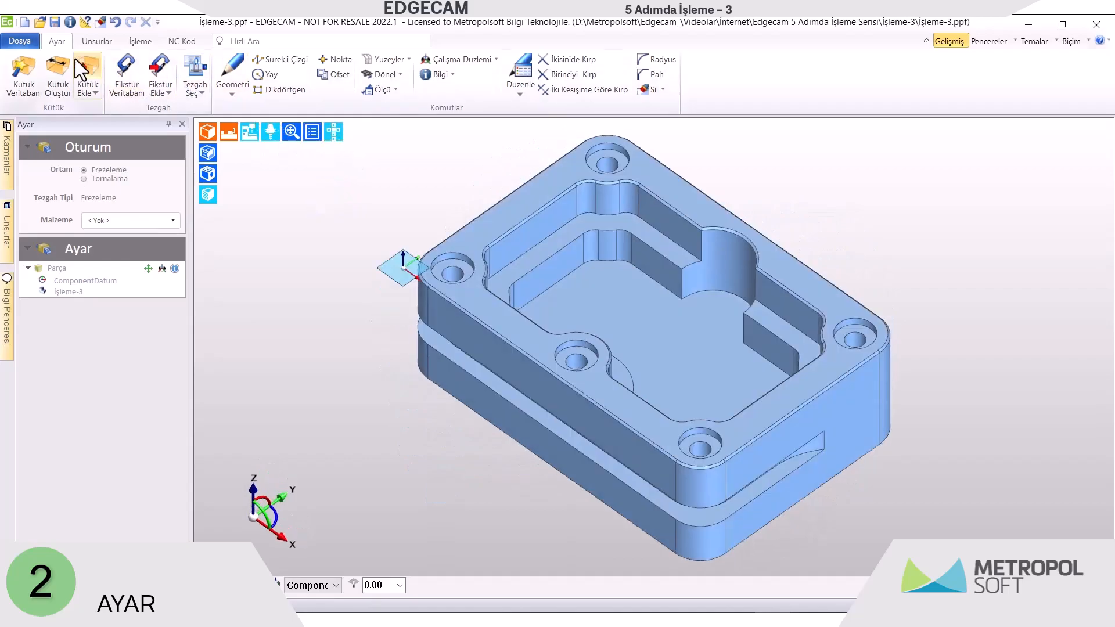
Create a rectangular stock 100 mm long and 70 mm wide, and set the datum at the part's top centre
{"action": "left_click", "coordinate": [459, 275]}
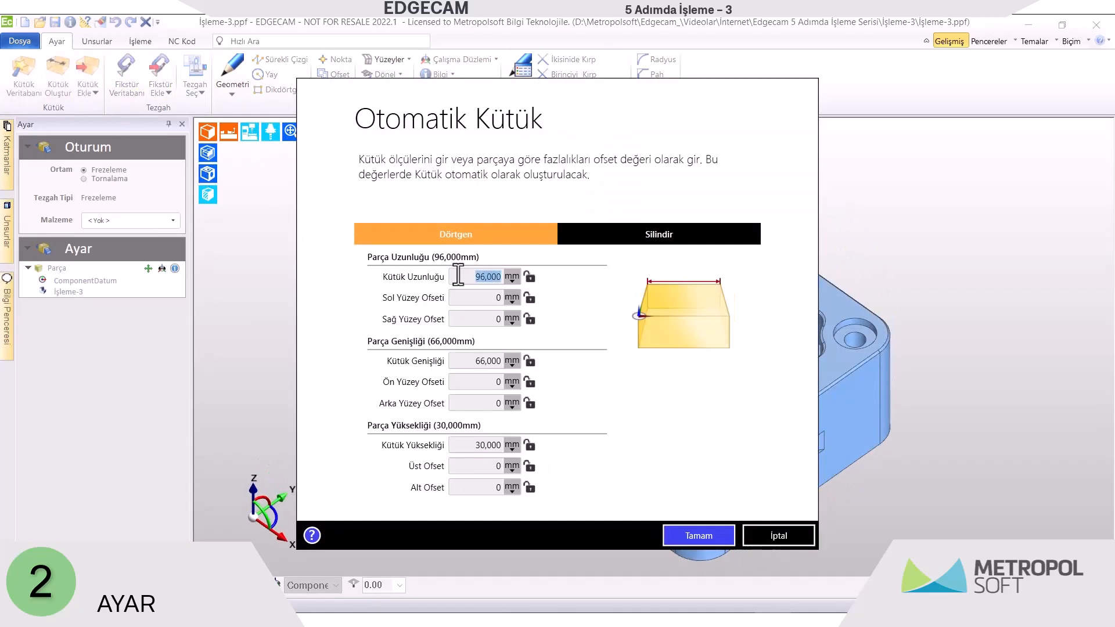
{"action": "left_click", "coordinate": [480, 361]}
{"action": "type", "text": "70"}
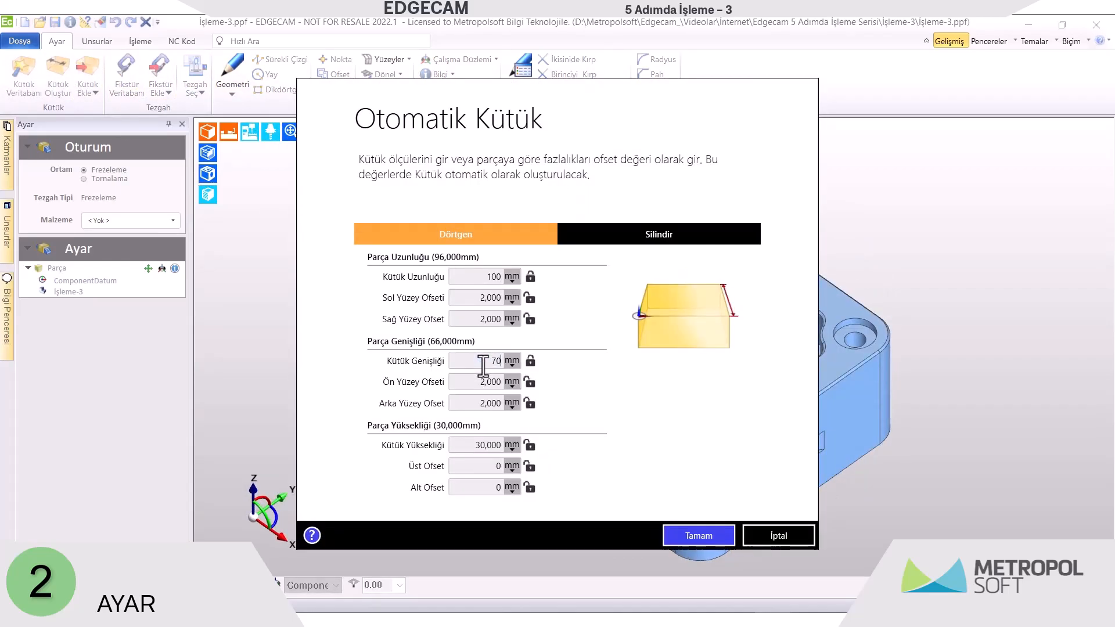
{"action": "left_click", "coordinate": [491, 466]}
{"action": "key", "text": "Return"}
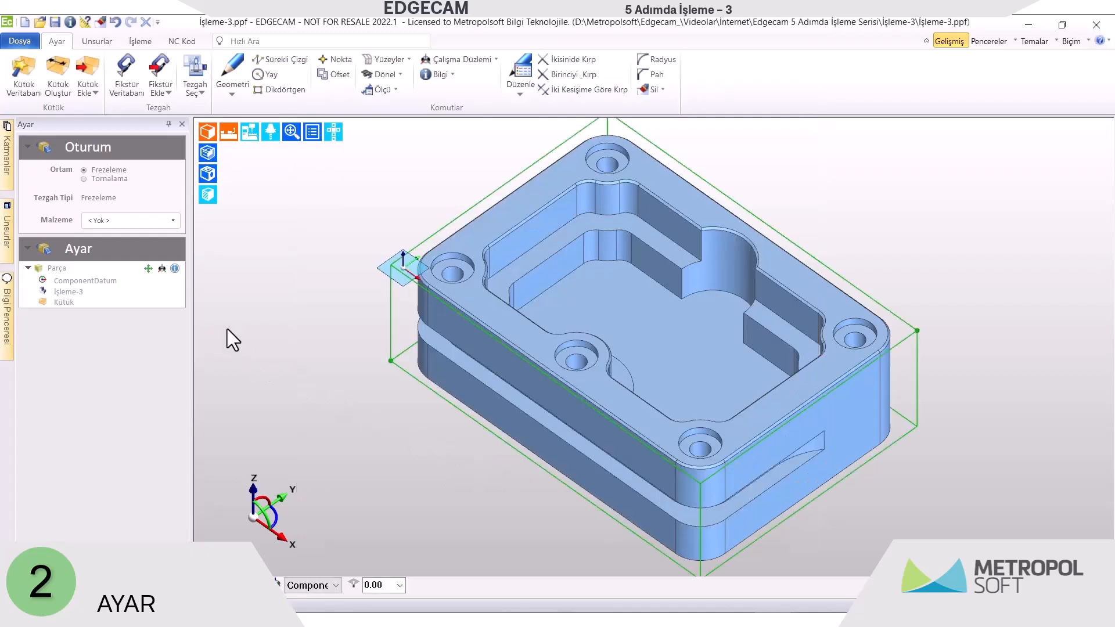
{"action": "left_click", "coordinate": [162, 269]}
{"action": "left_click", "coordinate": [45, 329]}
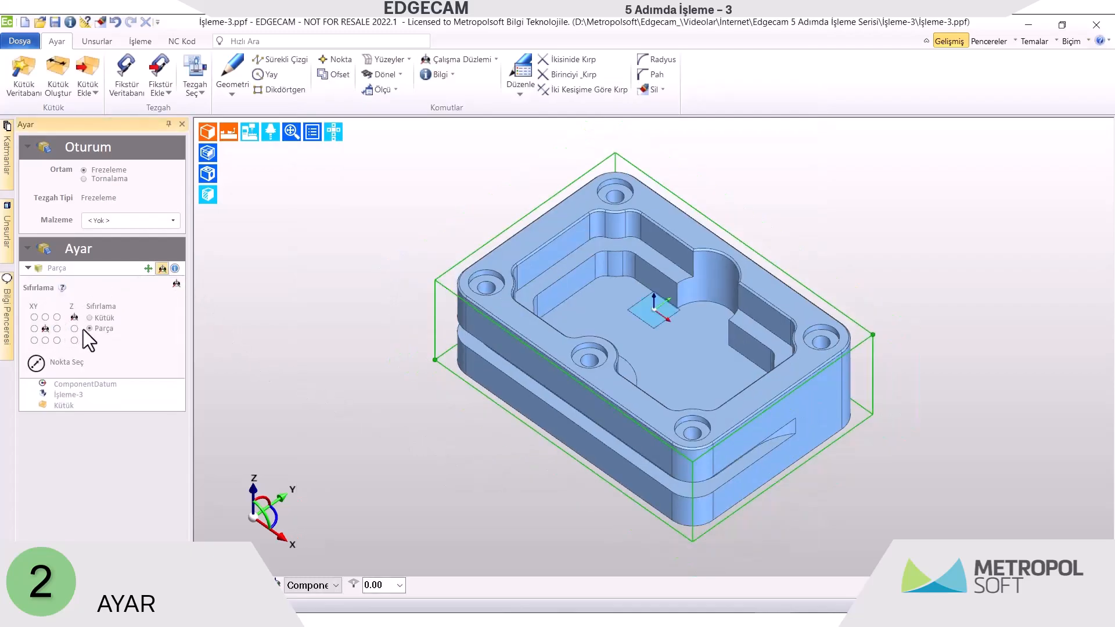
Create the milling sequence Operasyon 1 on the Sample Mill Vertical mm.mcp machine without a tool kit
{"action": "left_click", "coordinate": [191, 67]}
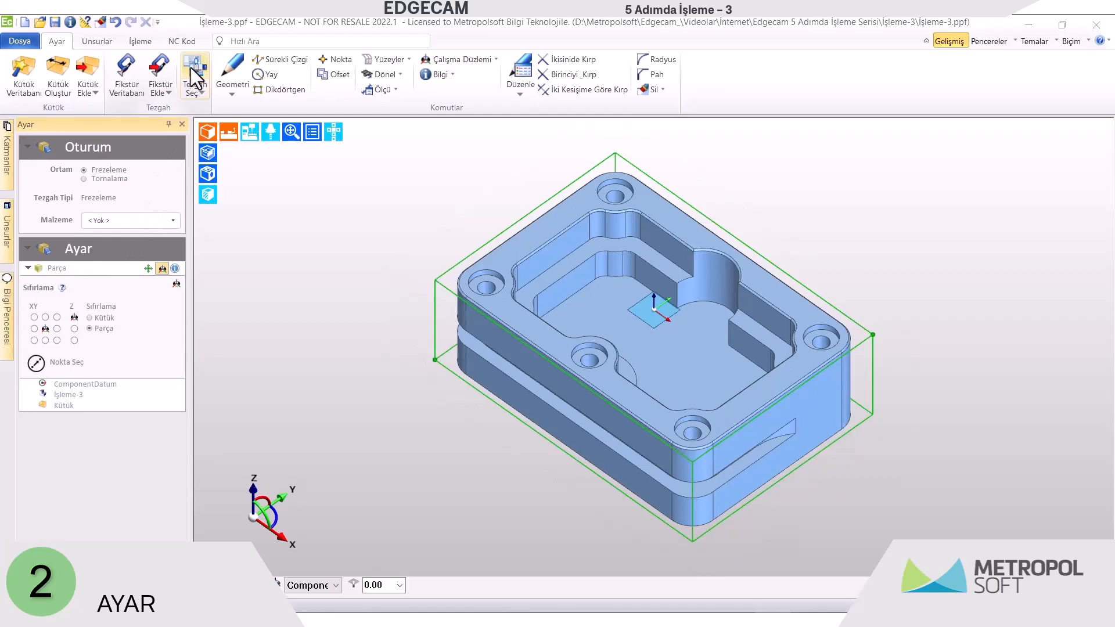
{"action": "scroll", "coordinate": [424, 391], "scroll_direction": "down", "scroll_amount": 5}
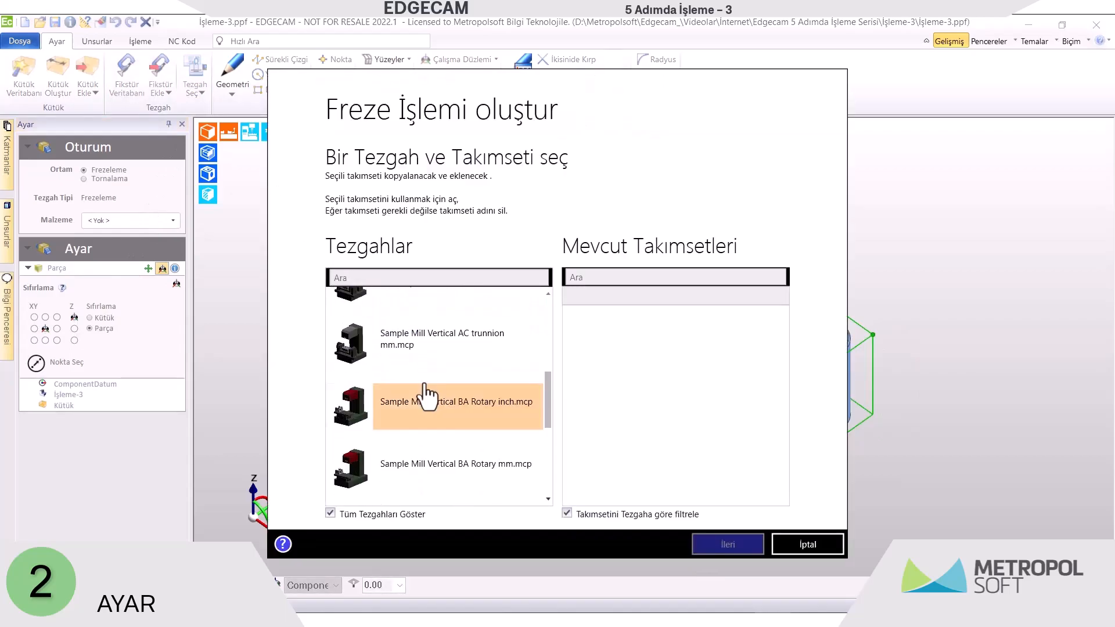
{"action": "scroll", "coordinate": [425, 387], "scroll_direction": "down", "scroll_amount": 1}
{"action": "left_click", "coordinate": [436, 450]}
{"action": "left_click", "coordinate": [727, 546]}
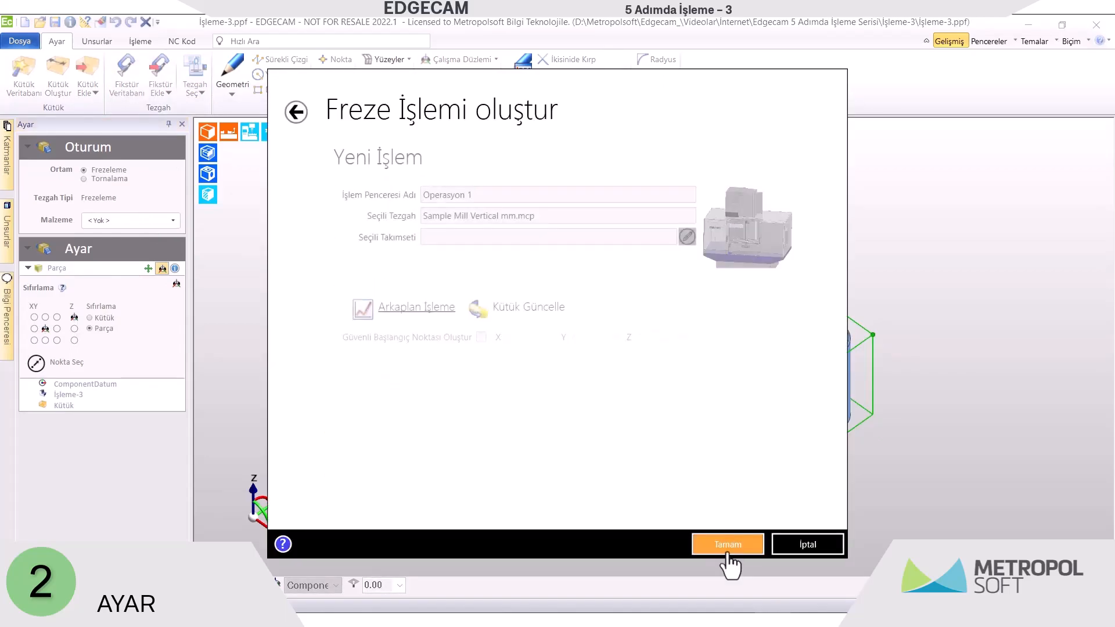
{"action": "left_click", "coordinate": [728, 546]}
{"action": "left_click", "coordinate": [249, 131]}
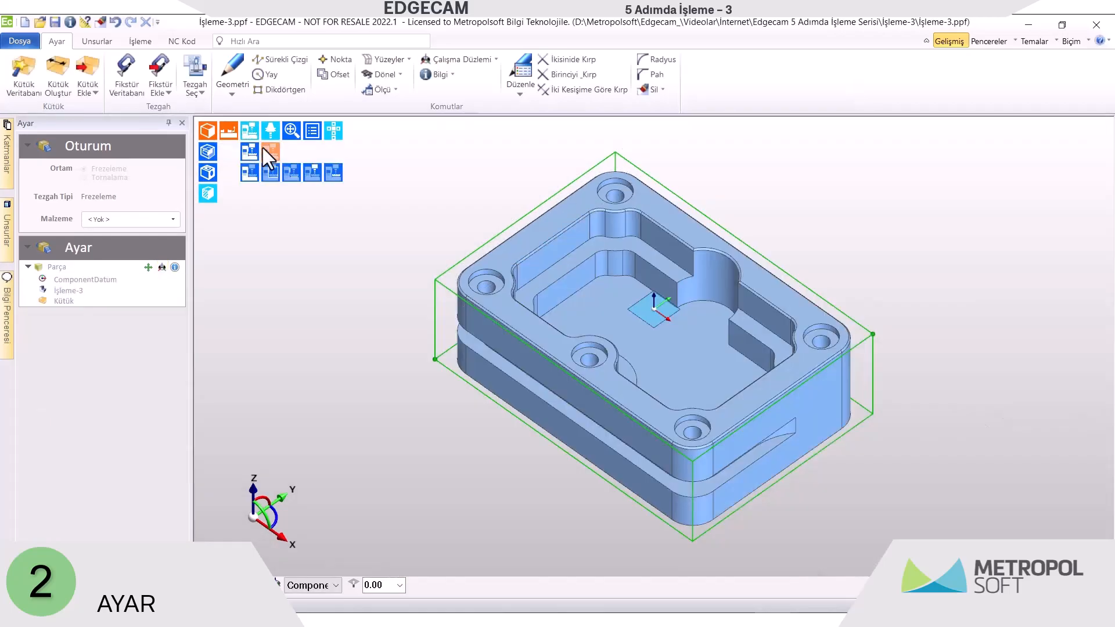
Run the feature finder with only vertical holes (Dik Delikler) included
{"action": "left_click", "coordinate": [104, 41]}
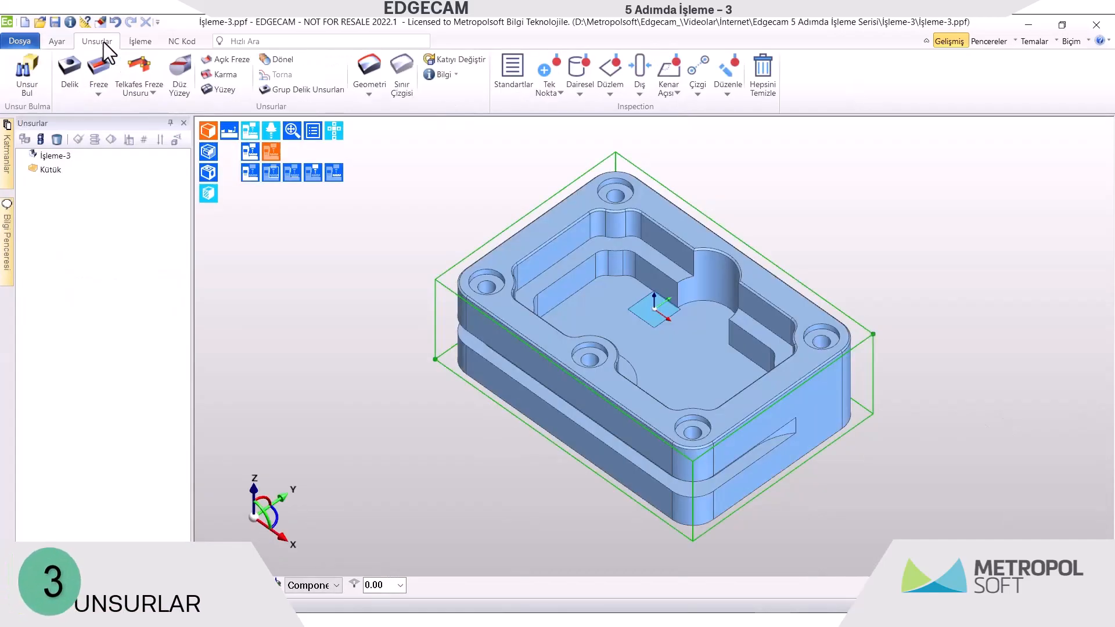
{"action": "left_click", "coordinate": [29, 69]}
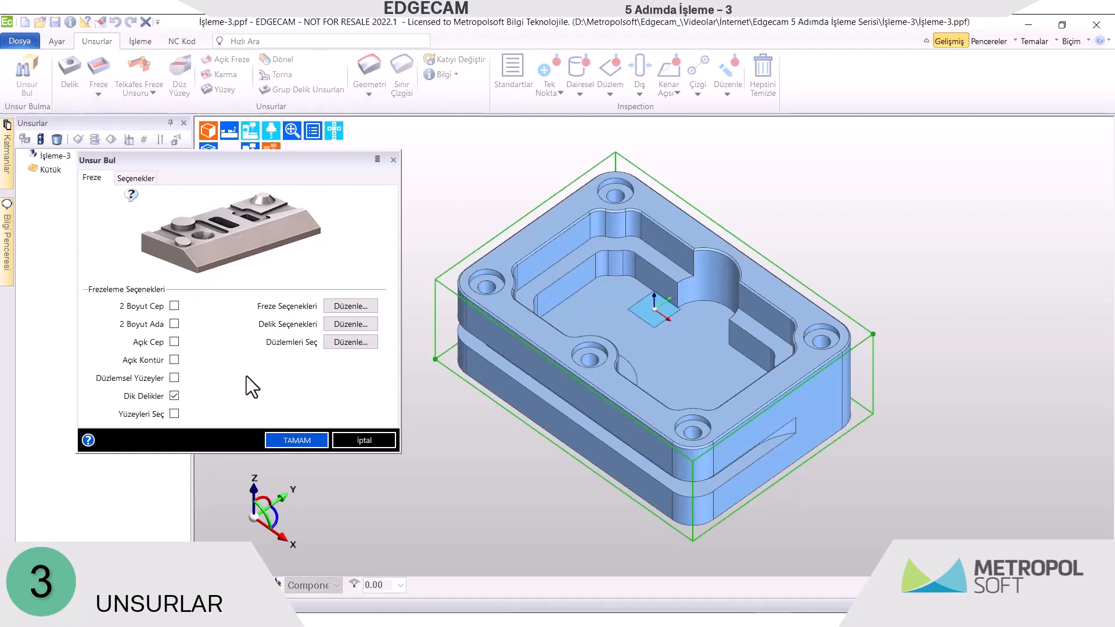
{"action": "left_click", "coordinate": [293, 442]}
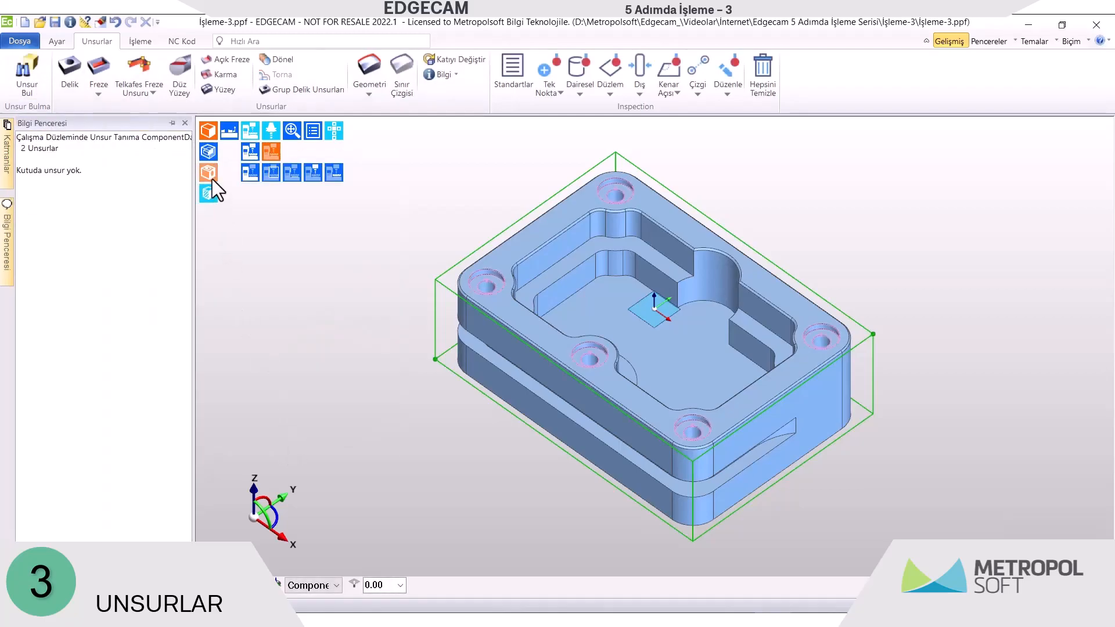
Pick the 50.0 mm Face Mill x 90 Degree from the tool store for machining
{"action": "left_click", "coordinate": [138, 40]}
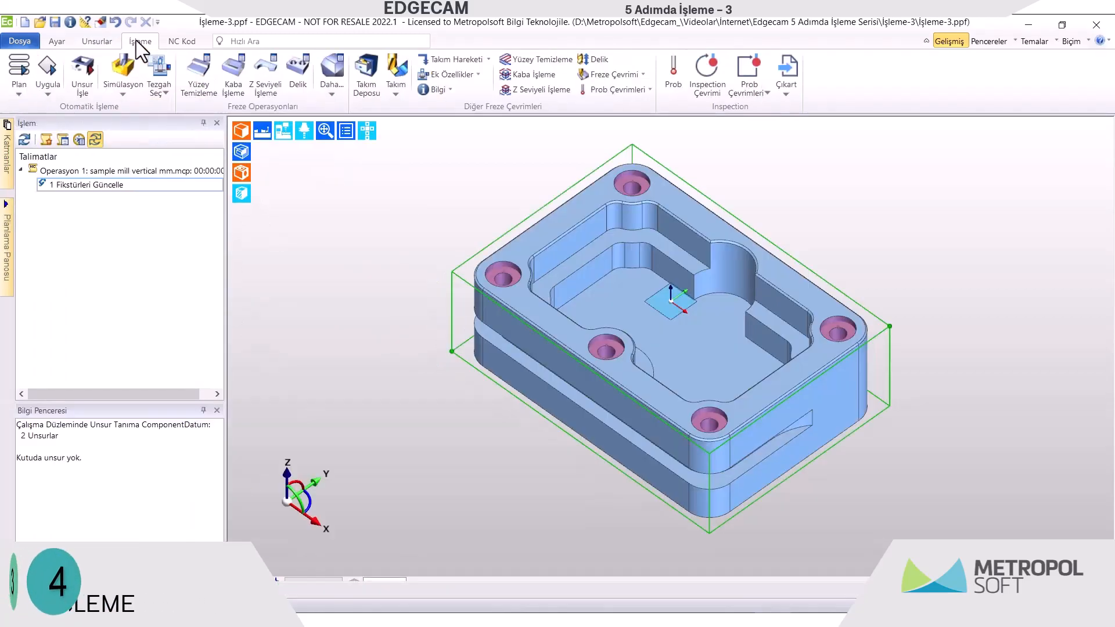
{"action": "left_click", "coordinate": [368, 78]}
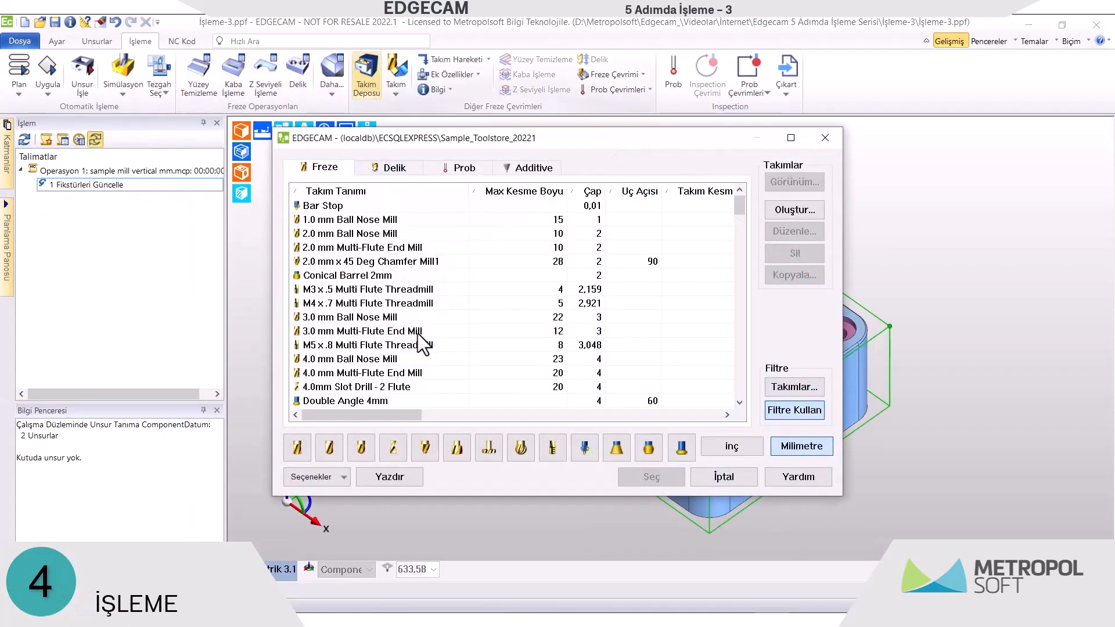
{"action": "left_click", "coordinate": [452, 448]}
{"action": "left_click", "coordinate": [351, 206]}
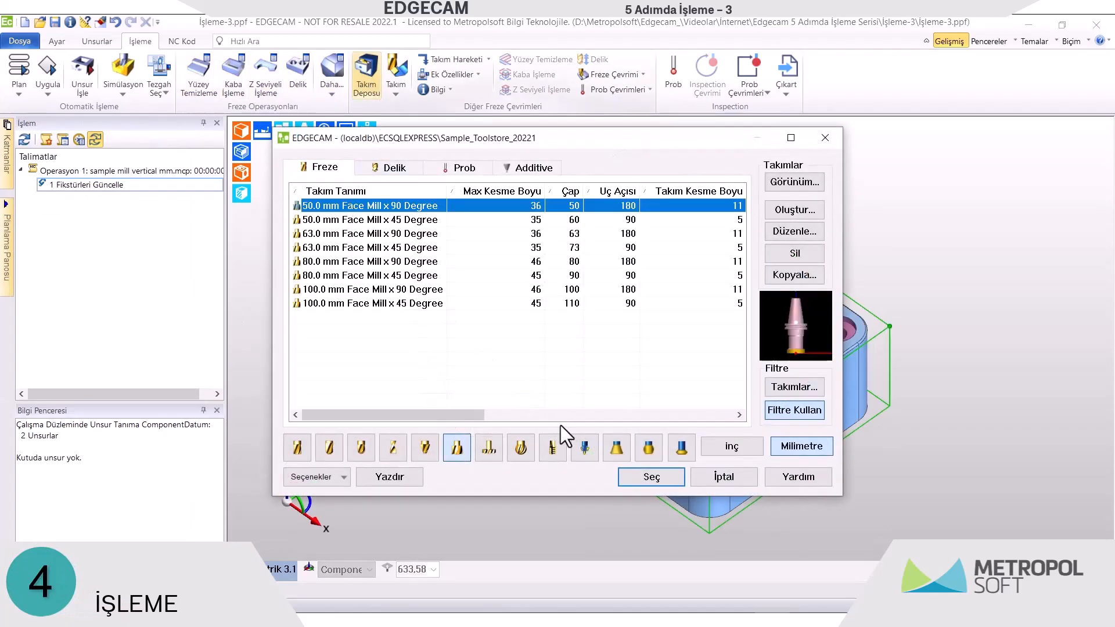
{"action": "left_click", "coordinate": [625, 481]}
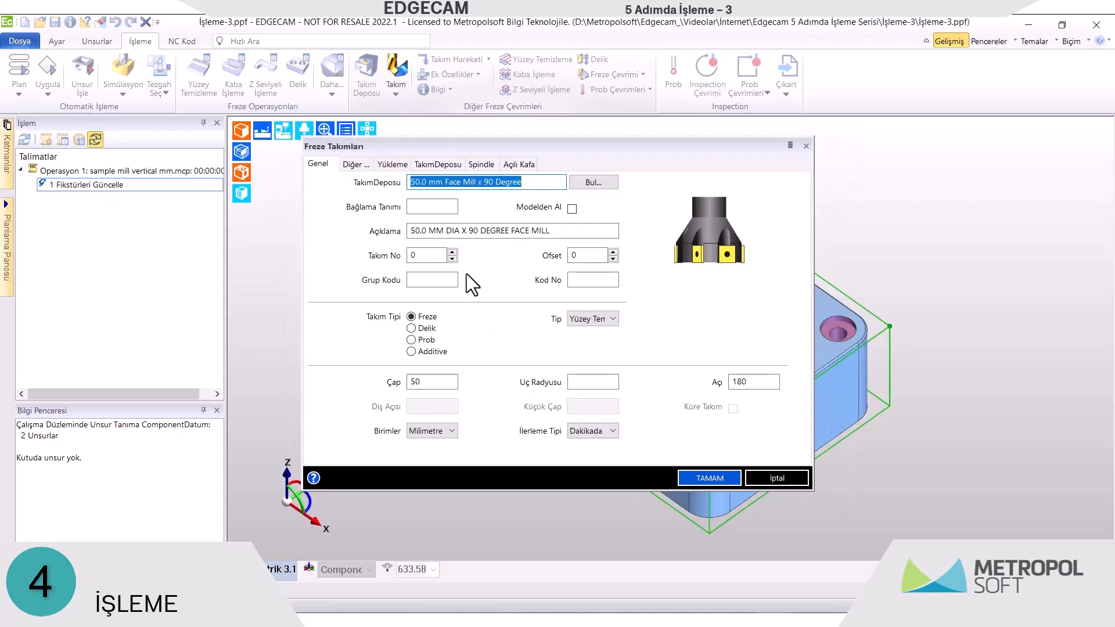
Change the face mill's display colour and add the tool to the operation
{"action": "left_click", "coordinate": [356, 165]}
{"action": "left_click", "coordinate": [423, 384]}
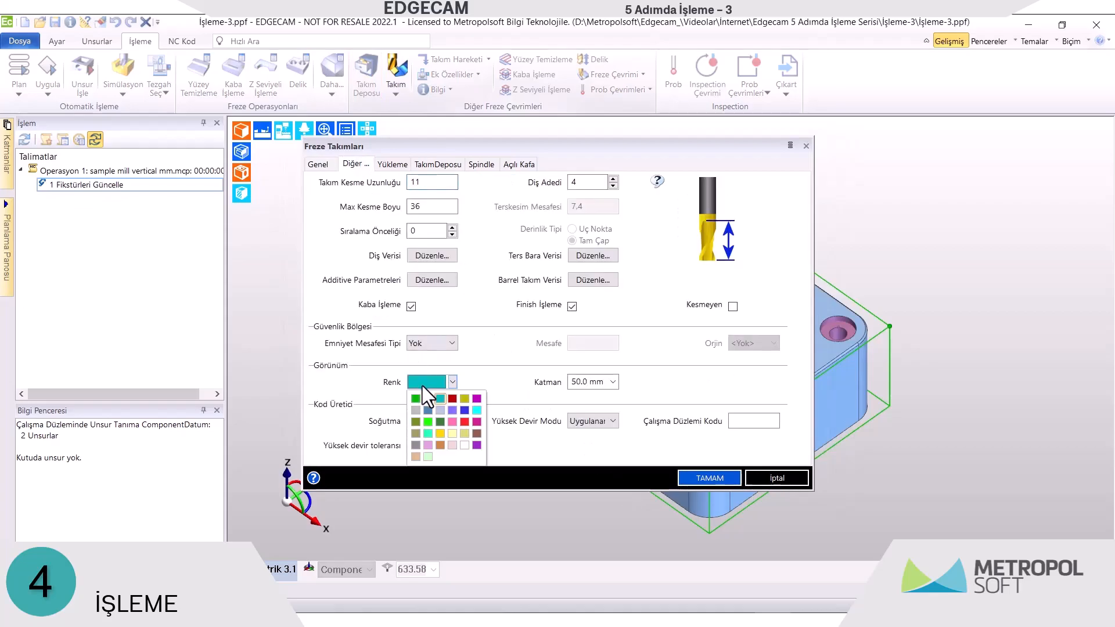
{"action": "left_click", "coordinate": [427, 397]}
{"action": "left_click", "coordinate": [686, 478]}
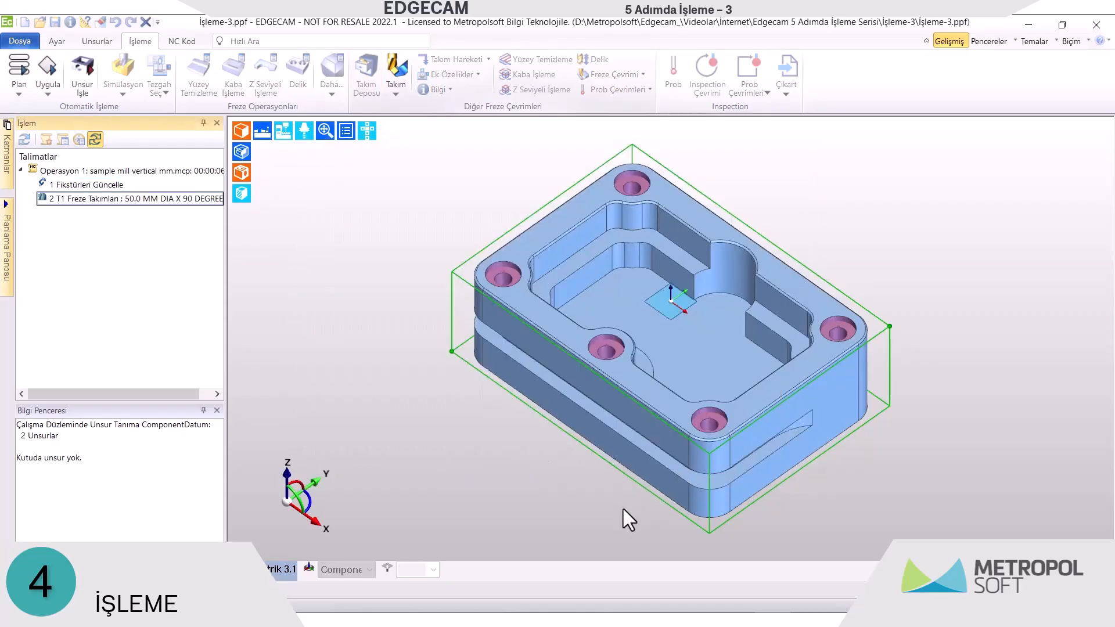
Add a face milling cycle (Yüzey Temizleme) over the stock profile, and hide its toolpath
{"action": "left_click", "coordinate": [560, 61]}
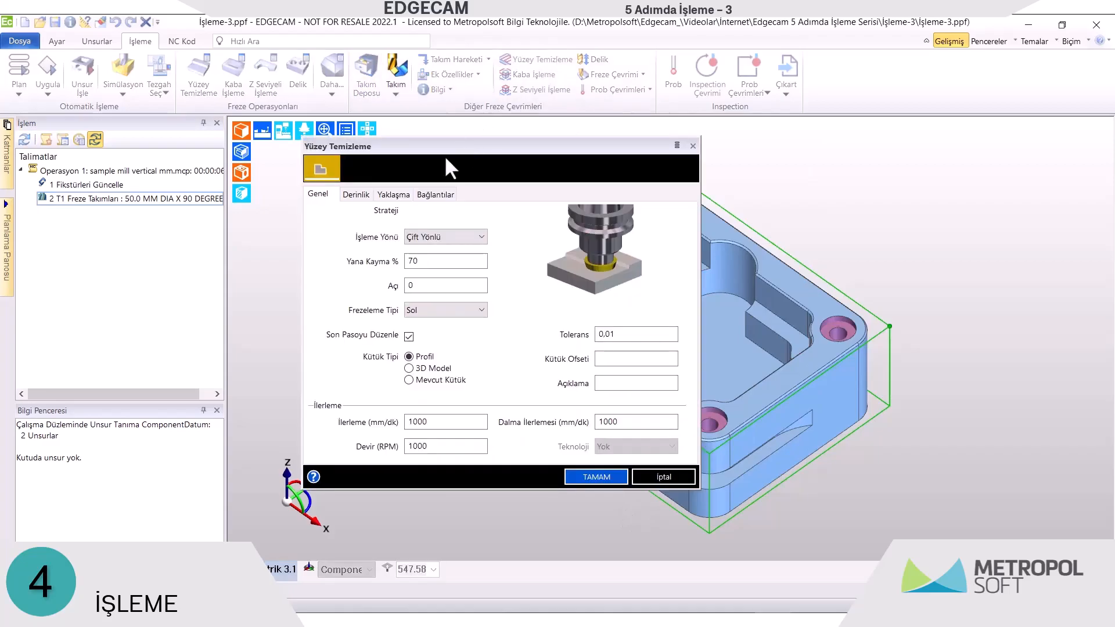
{"action": "left_click", "coordinate": [356, 195]}
{"action": "left_click", "coordinate": [380, 195]}
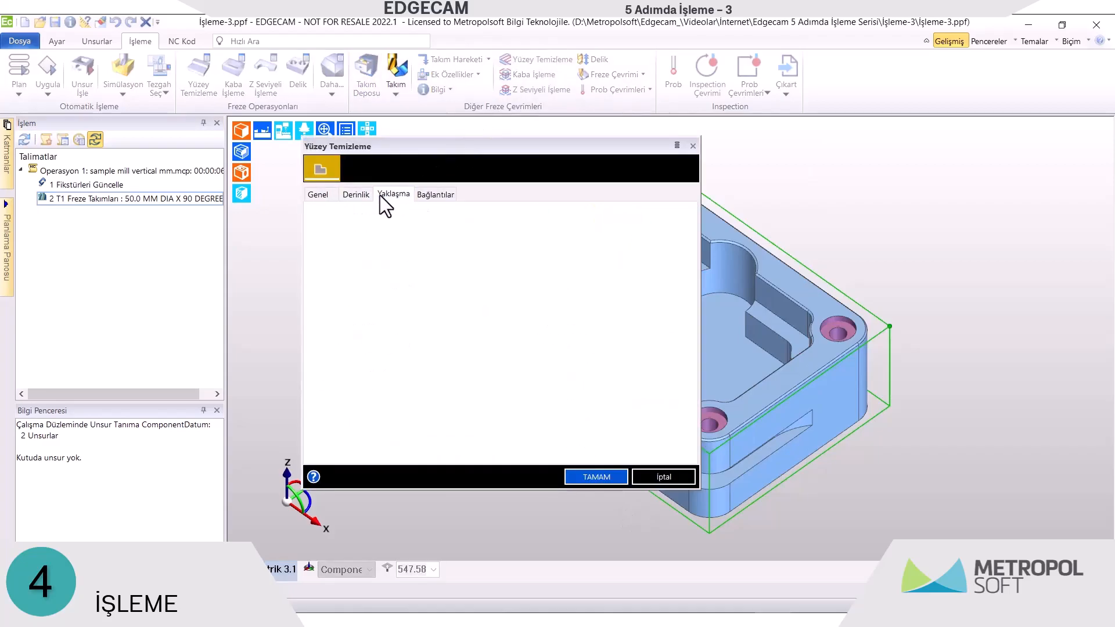
{"action": "left_click", "coordinate": [430, 197]}
{"action": "left_click", "coordinate": [572, 482]}
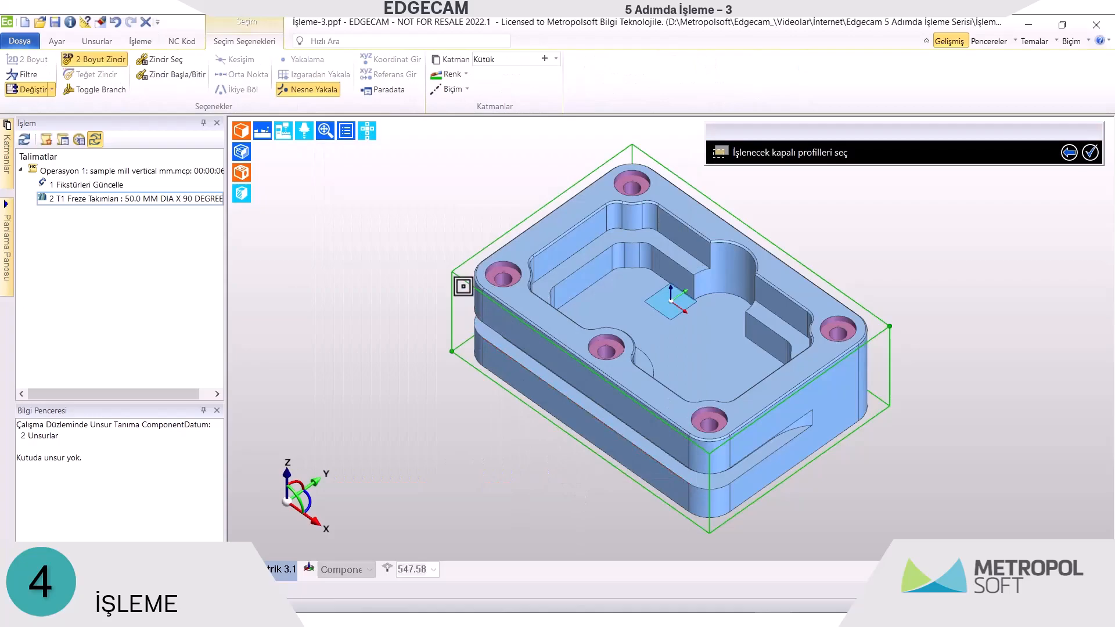
{"action": "right_click", "coordinate": [391, 239]}
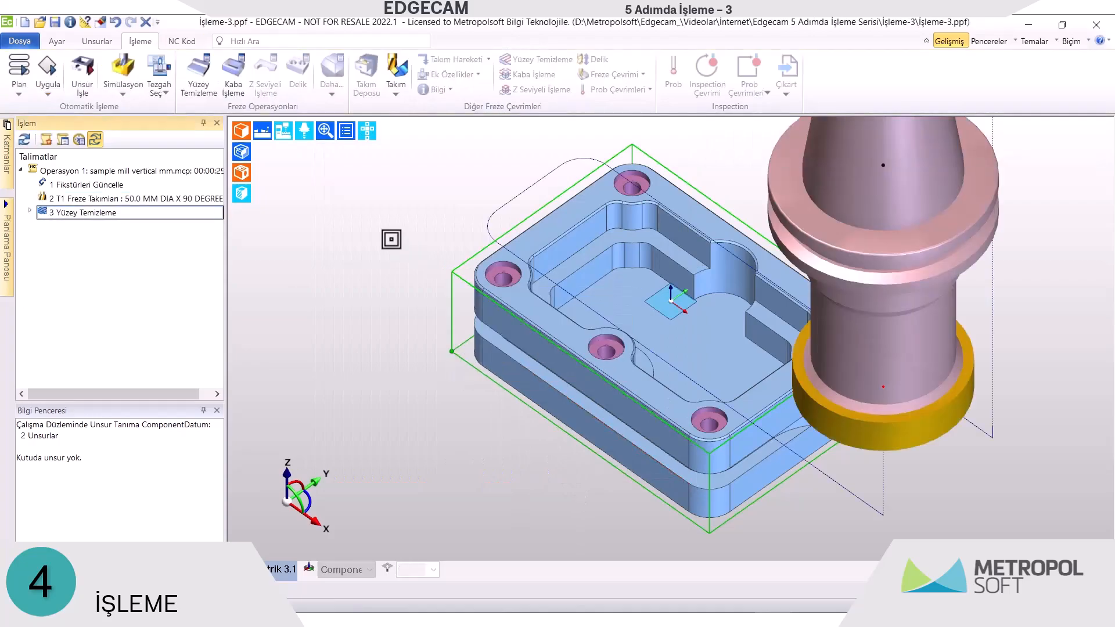
{"action": "right_click", "coordinate": [192, 212]}
{"action": "left_click", "coordinate": [232, 314]}
Pick the 16.0 mm Multi-Flute End Mill from the tool store
{"action": "left_click", "coordinate": [367, 75]}
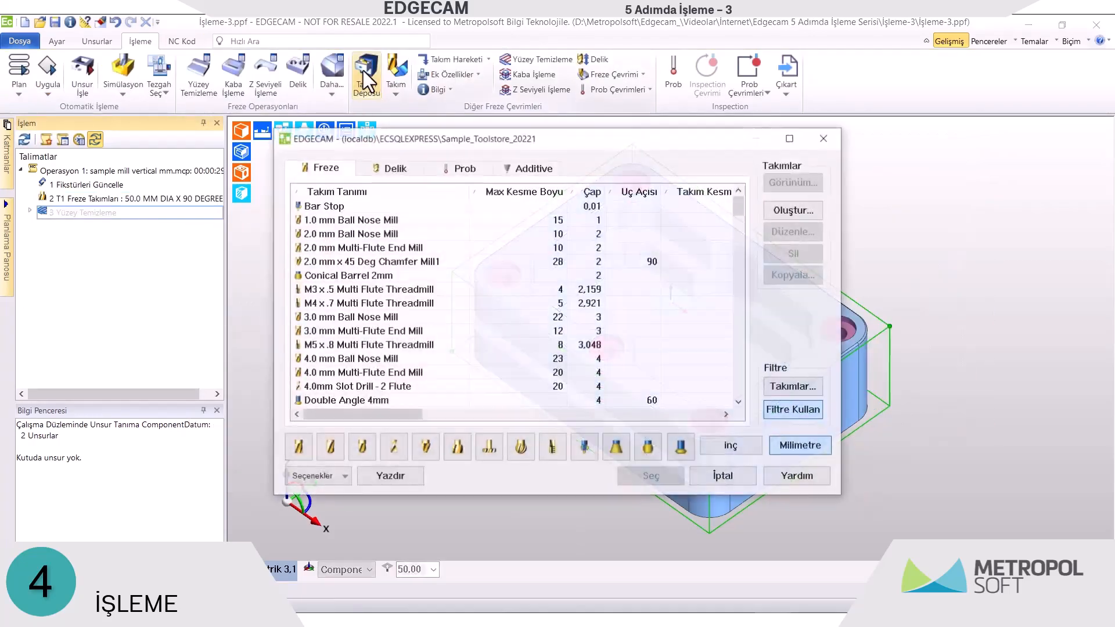
{"action": "left_click", "coordinate": [298, 448]}
{"action": "scroll", "coordinate": [326, 347], "scroll_direction": "down", "scroll_amount": 3}
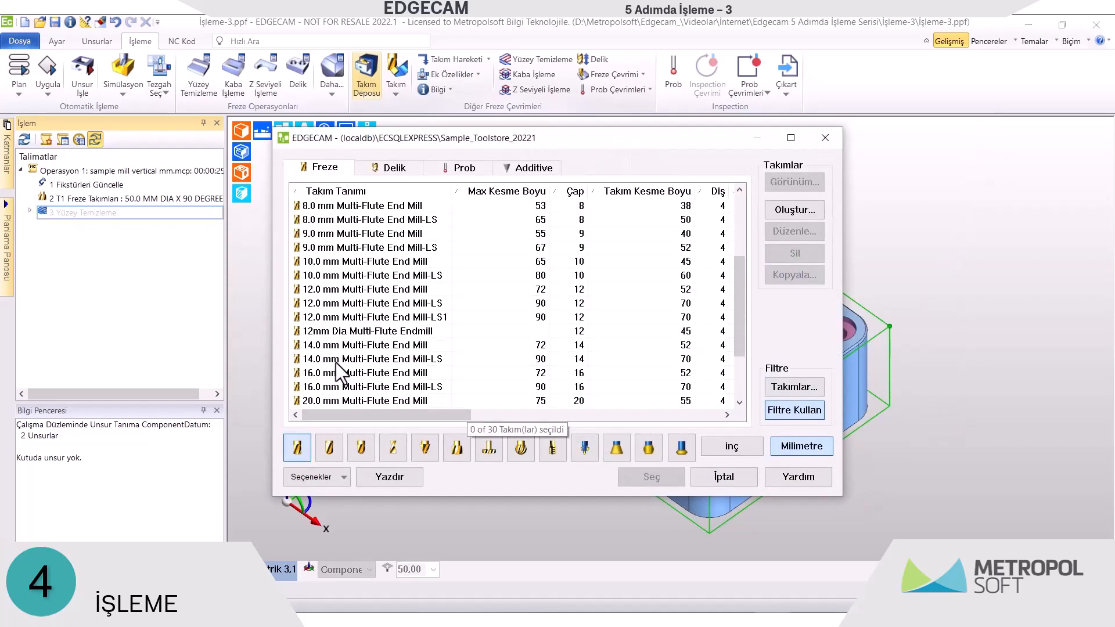
{"action": "left_click", "coordinate": [341, 372]}
{"action": "left_click", "coordinate": [620, 483]}
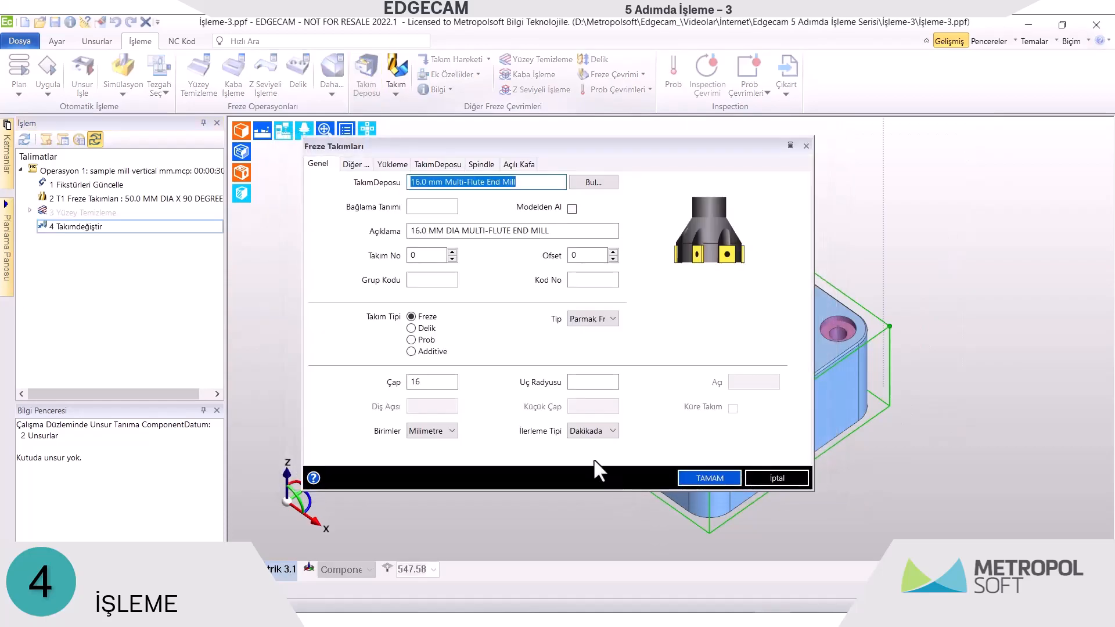
Change the 16 mm end mill's display colour and add the tool to the operation
{"action": "left_click", "coordinate": [354, 164]}
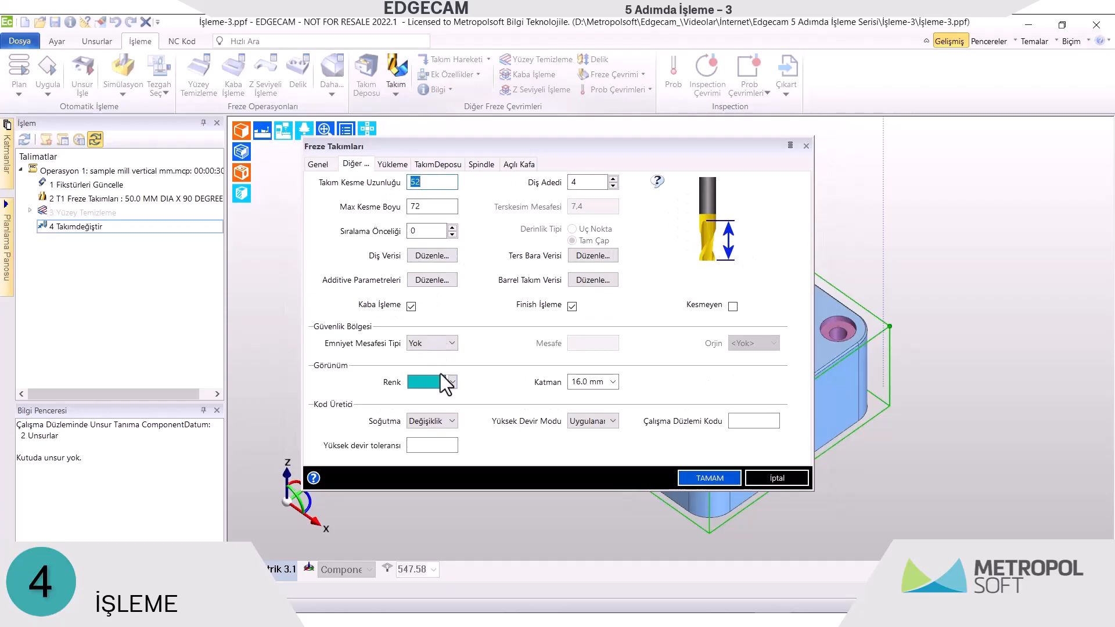
{"action": "left_click", "coordinate": [446, 383]}
{"action": "left_click", "coordinate": [474, 433]}
{"action": "left_click", "coordinate": [686, 478]}
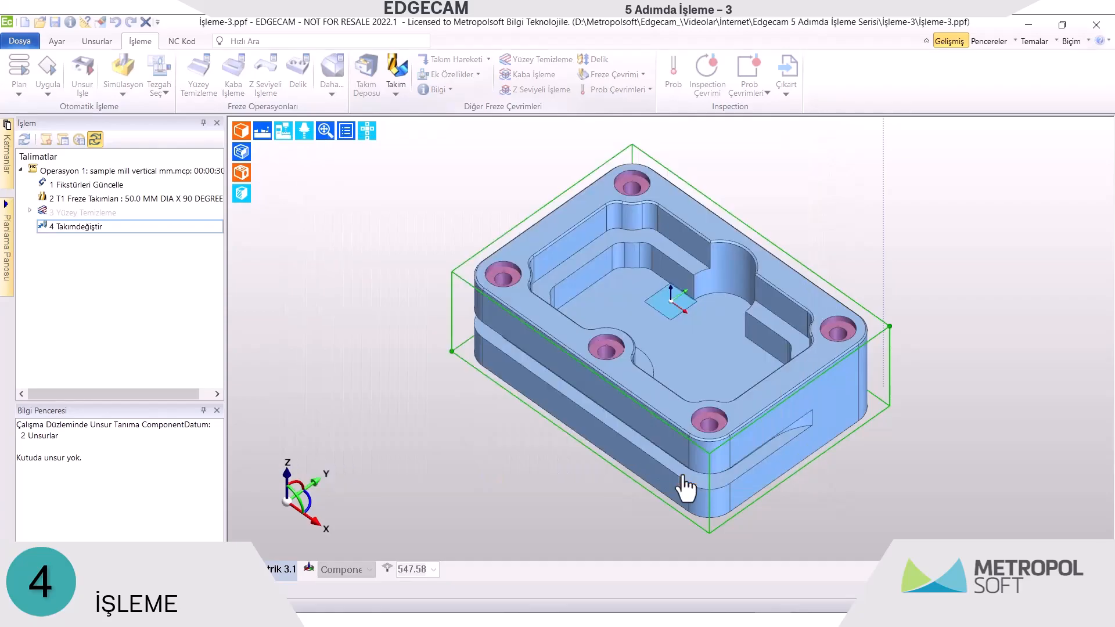
Start a Z Seviye İşleme profiling cycle on line geometry with the machining side set to Dışarda
{"action": "left_click", "coordinate": [546, 90]}
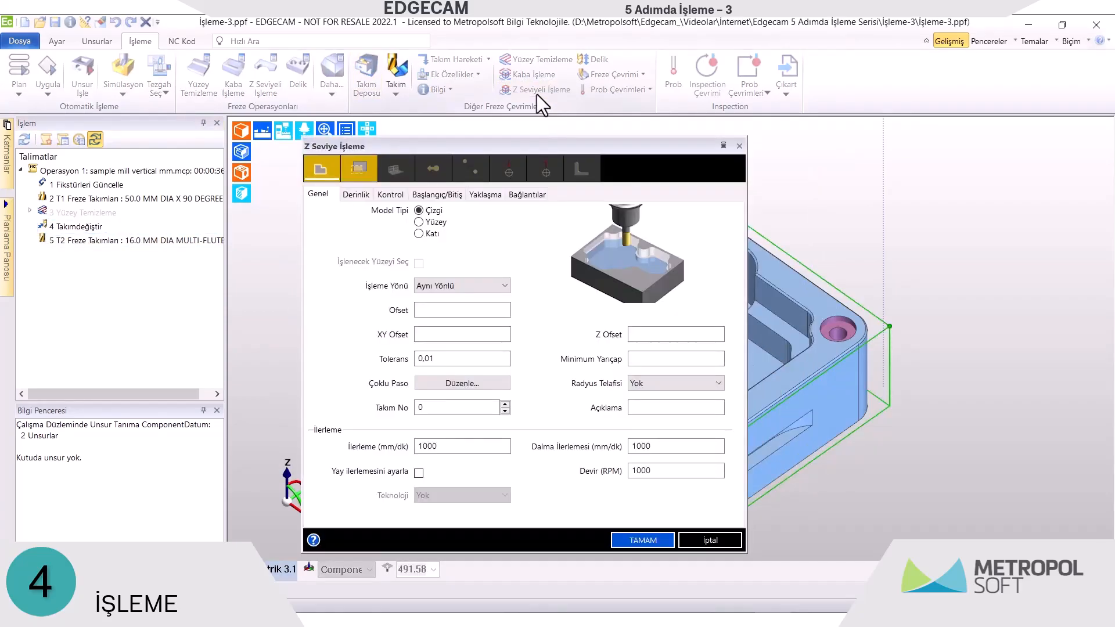
{"action": "left_click", "coordinate": [355, 194]}
{"action": "left_click", "coordinate": [385, 196]}
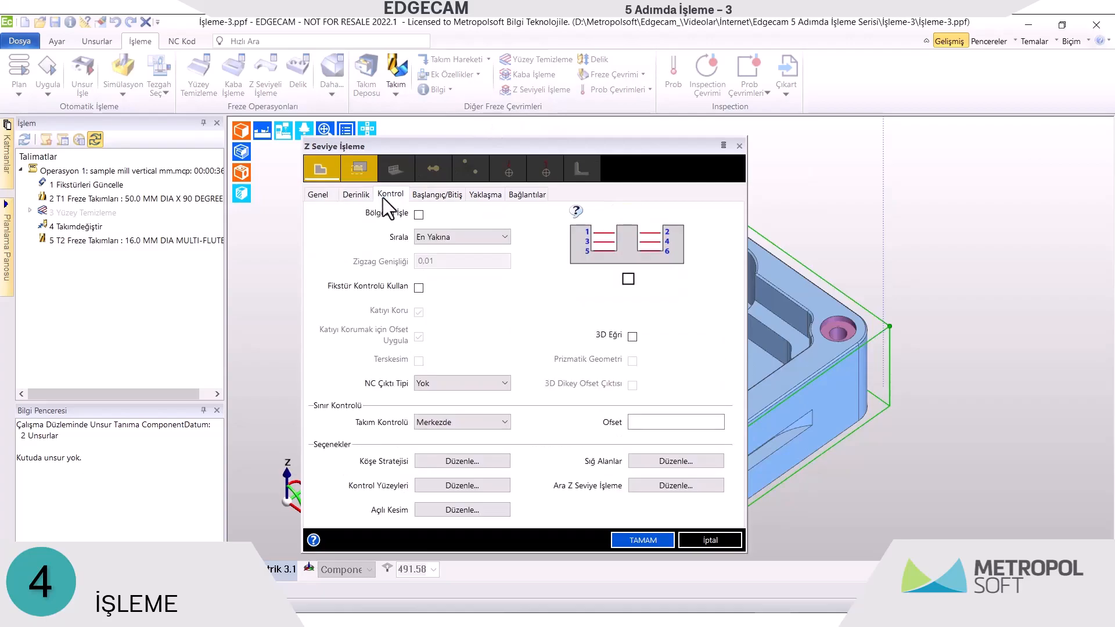
{"action": "left_click", "coordinate": [435, 194]}
{"action": "left_click", "coordinate": [455, 261]}
{"action": "left_click", "coordinate": [441, 298]}
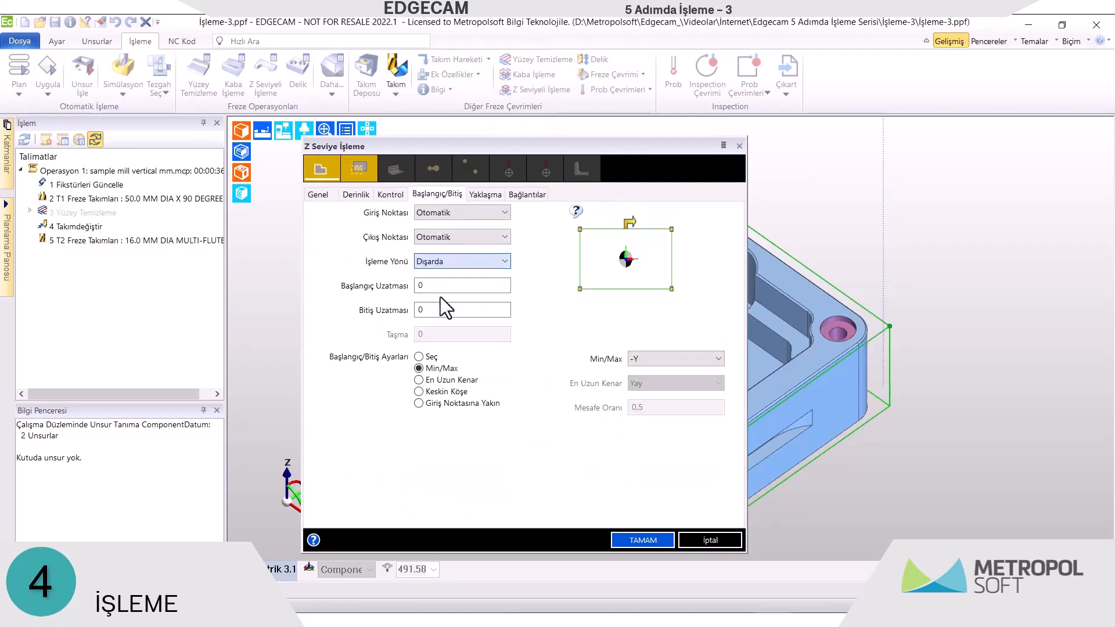
{"action": "left_click", "coordinate": [492, 194]}
{"action": "left_click", "coordinate": [527, 195]}
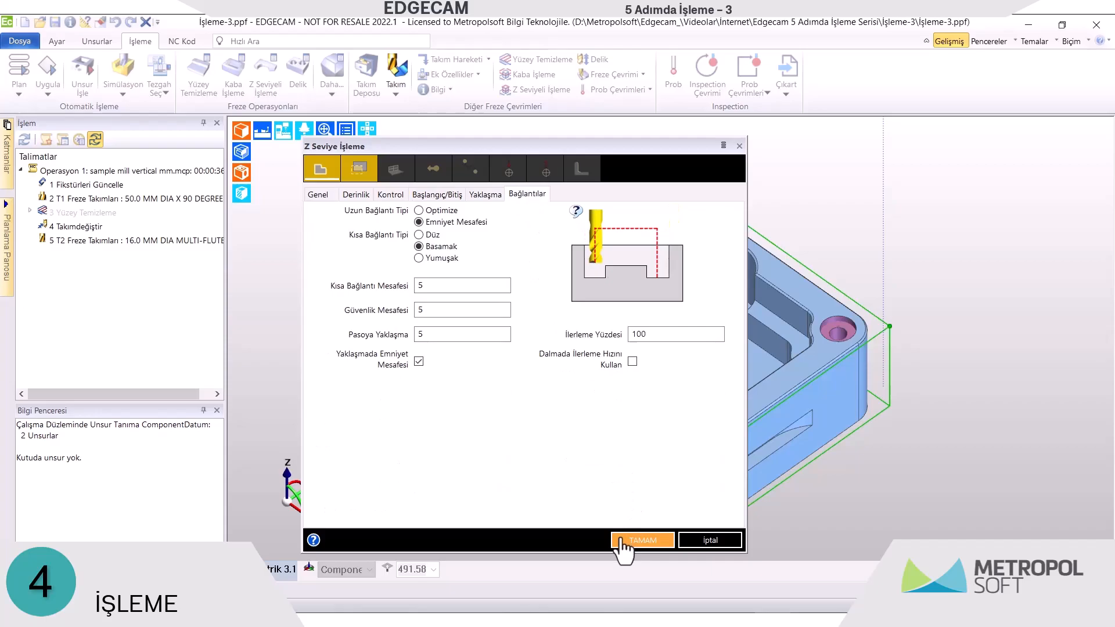
{"action": "left_click", "coordinate": [639, 540]}
Select the outer outline of the part's underside as the profile for the Z Seviye İşleme cycle
{"action": "middle_click_drag", "start_coordinate": [617, 549], "coordinate": [641, 234]}
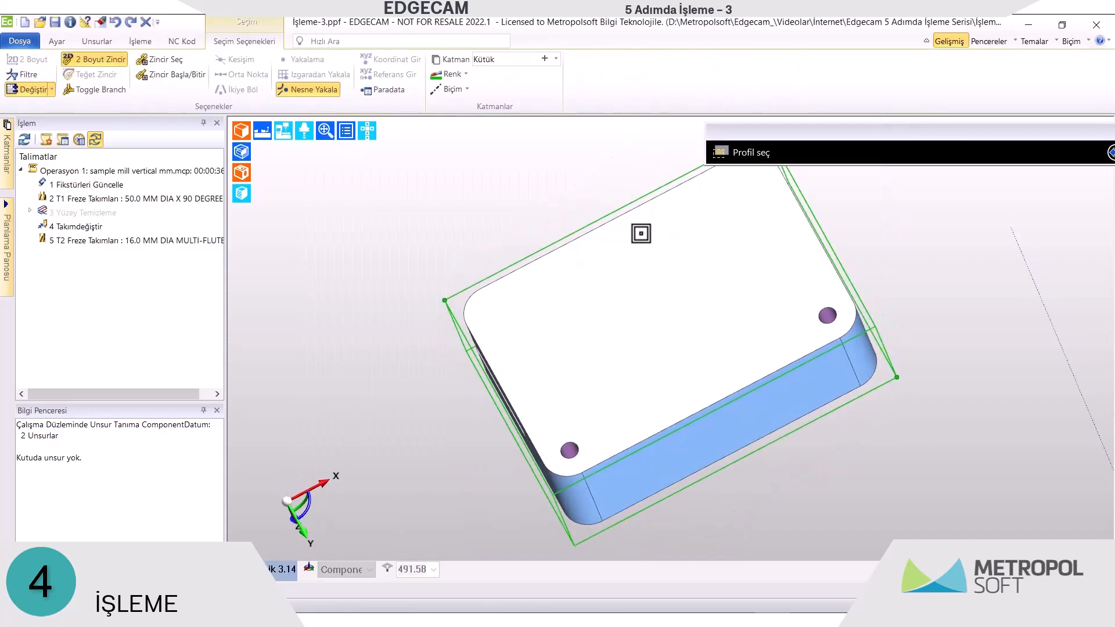
{"action": "left_click", "coordinate": [587, 235]}
{"action": "left_click", "coordinate": [368, 133]}
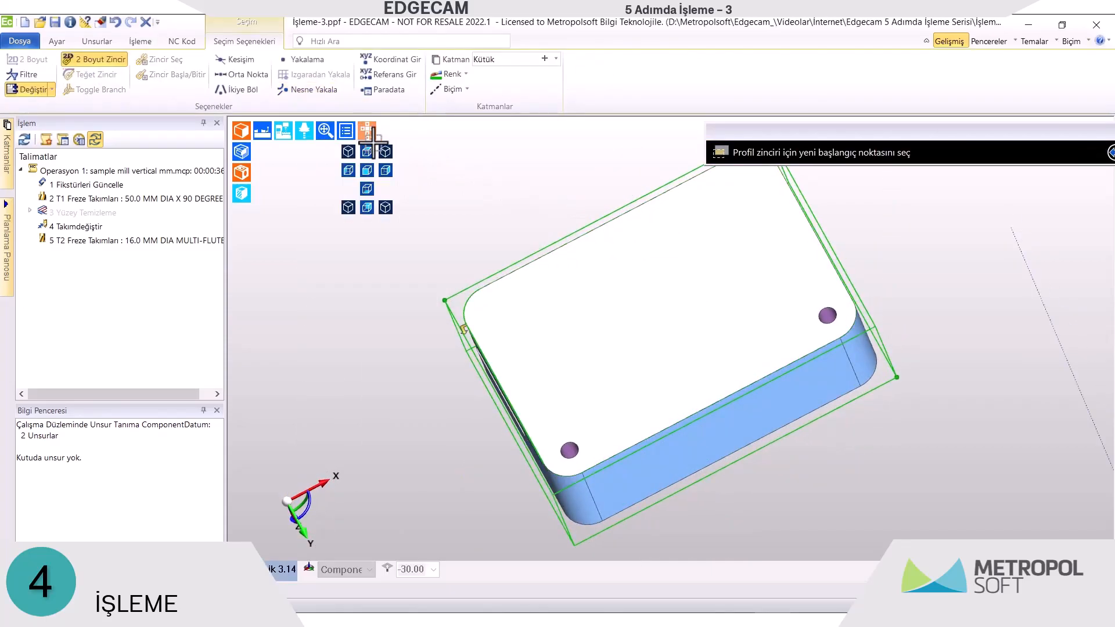
{"action": "left_click", "coordinate": [385, 151]}
{"action": "right_click", "coordinate": [389, 218]}
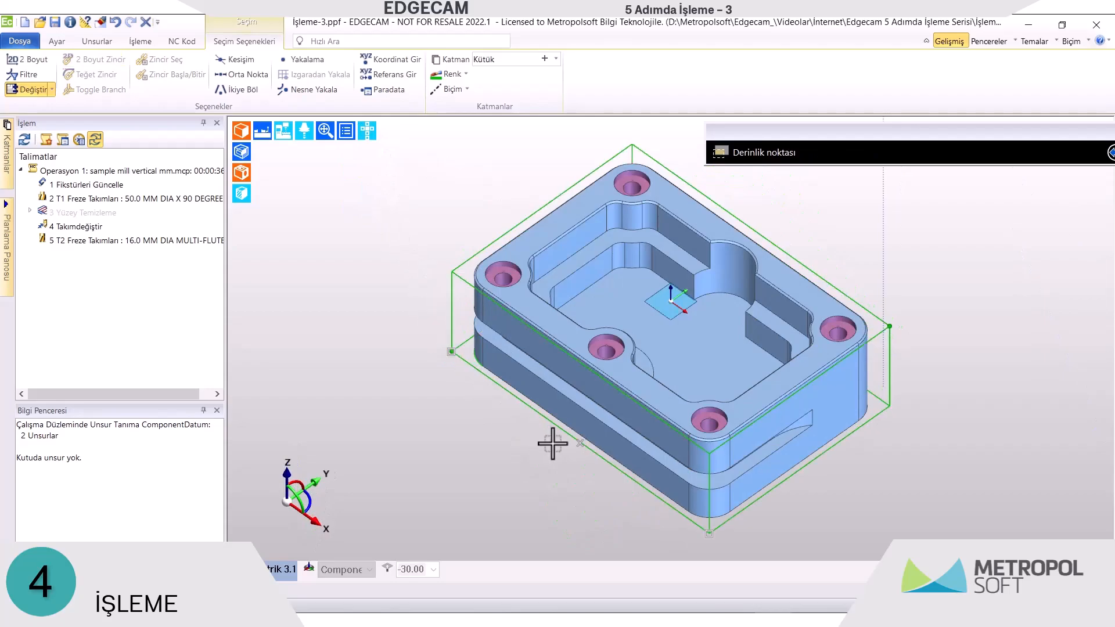
Set the depth point on the lower stock edge to generate the profiling cycle, and hide its toolpath
{"action": "left_click", "coordinate": [578, 446]}
{"action": "right_click", "coordinate": [390, 354]}
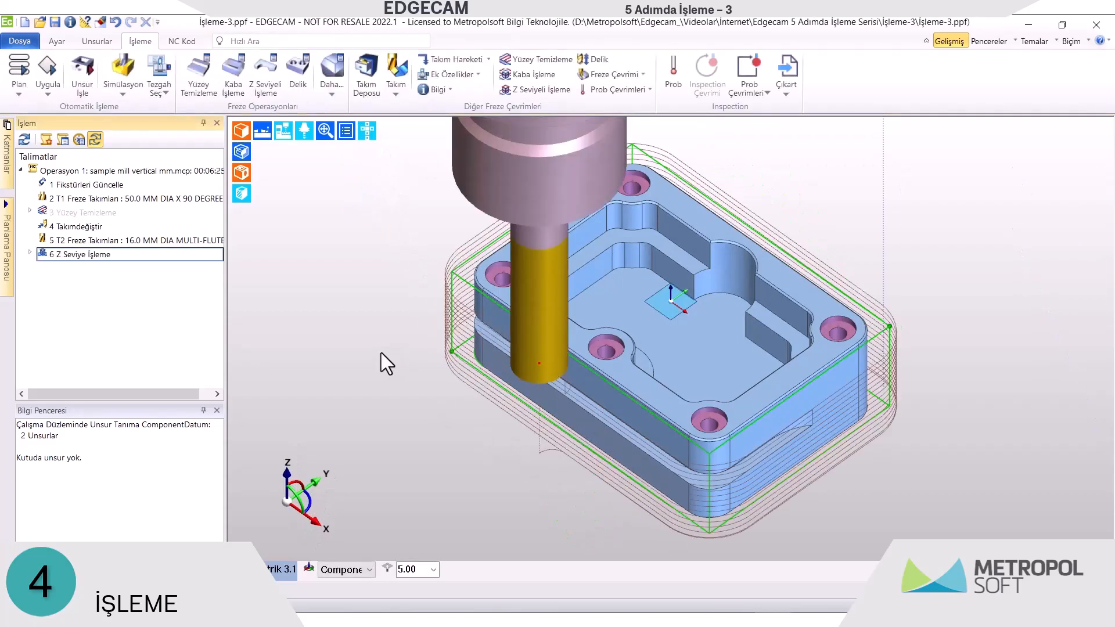
{"action": "right_click", "coordinate": [110, 258]}
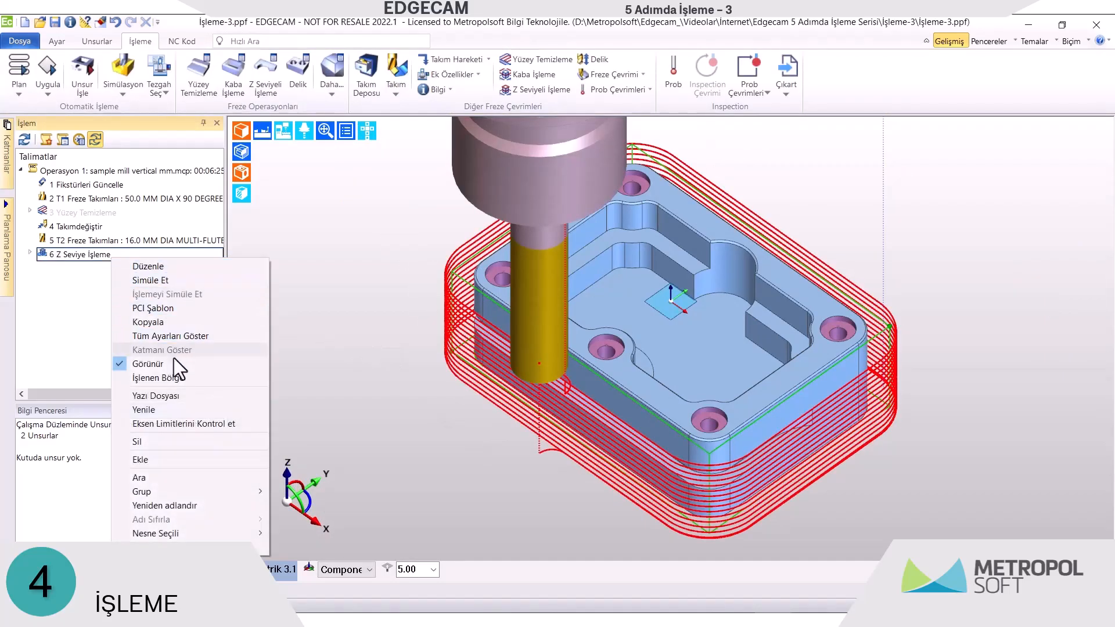
{"action": "left_click", "coordinate": [173, 361]}
Add a Kaba İşleme roughing cycle on the solid model (Katı) without a boundary, and hide its toolpath
{"action": "left_click", "coordinate": [522, 74]}
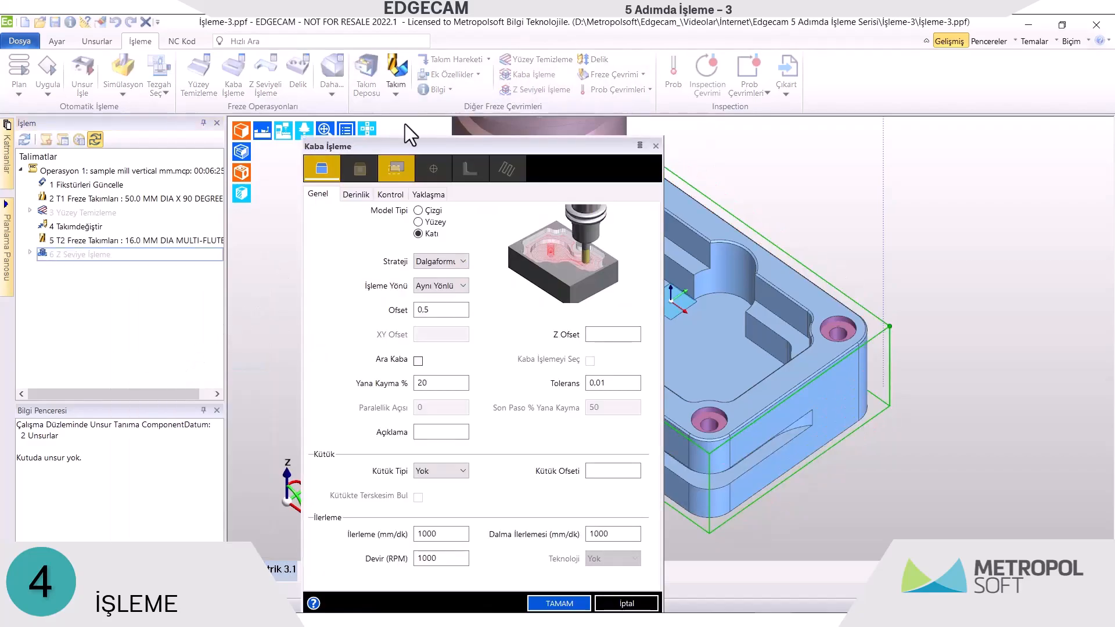
{"action": "left_click", "coordinate": [347, 195]}
{"action": "left_click", "coordinate": [390, 195]}
{"action": "left_click", "coordinate": [420, 195]}
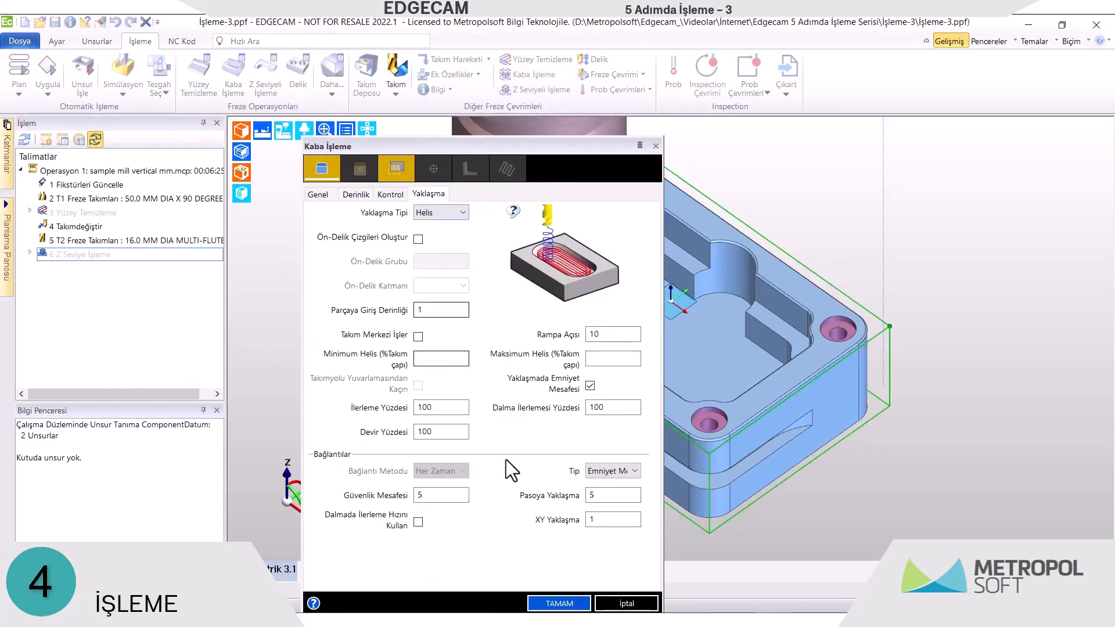
{"action": "left_click", "coordinate": [559, 603]}
{"action": "left_click", "coordinate": [605, 420]}
{"action": "middle_click", "coordinate": [357, 214]}
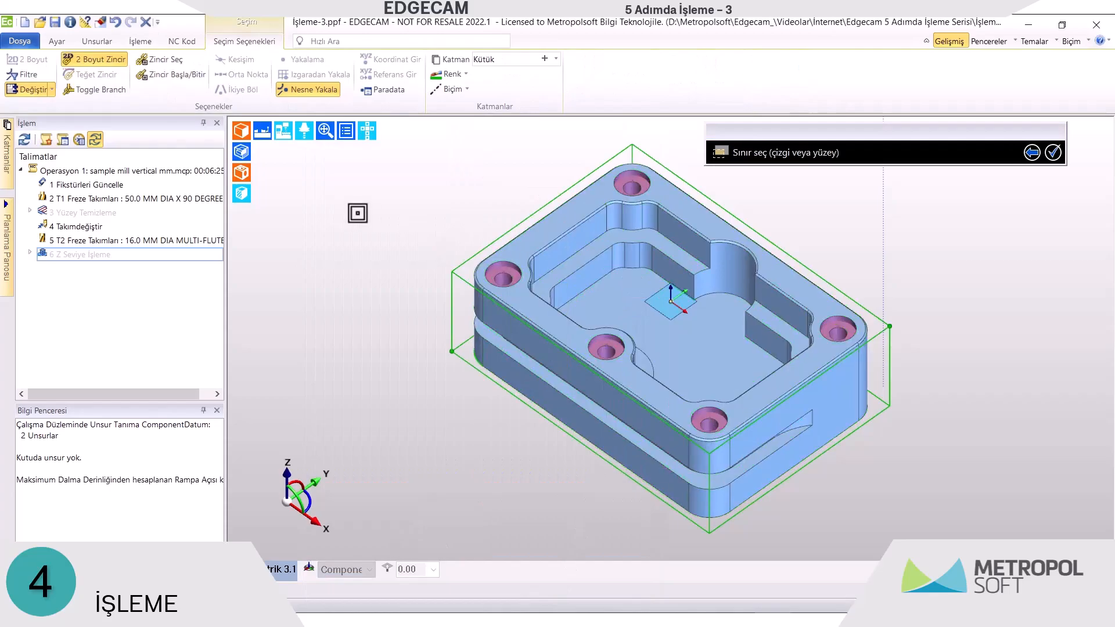
{"action": "middle_click", "coordinate": [356, 213]}
{"action": "right_click", "coordinate": [135, 271]}
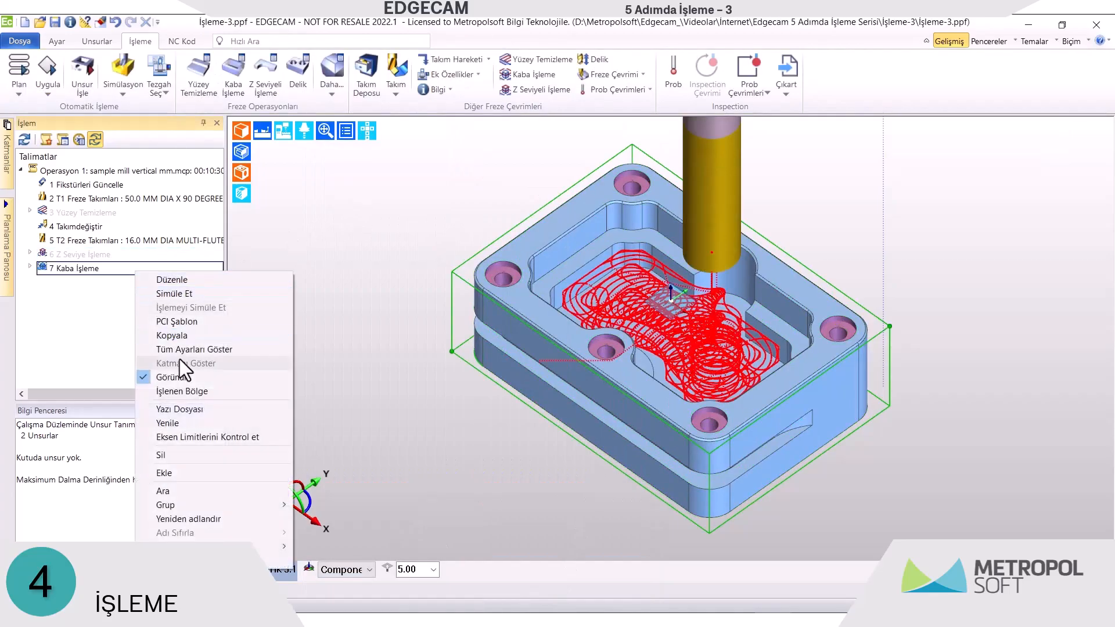
{"action": "left_click", "coordinate": [186, 379]}
Pick the 7.0 mm Multi-Flute End Mill from the tool store
{"action": "left_click", "coordinate": [364, 64]}
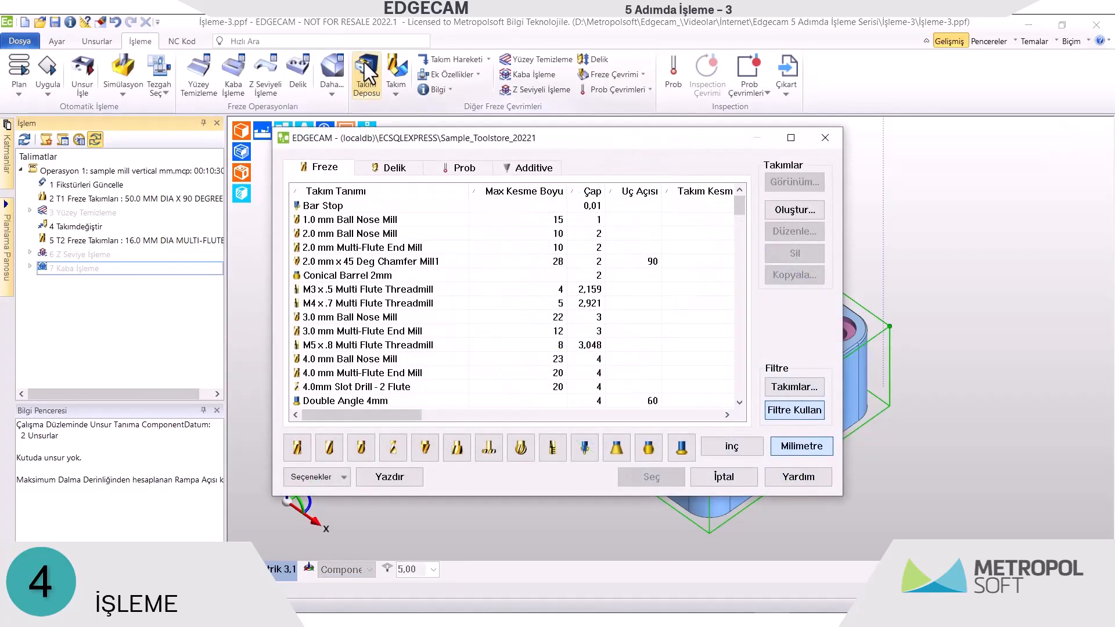
{"action": "left_click", "coordinate": [297, 447]}
{"action": "left_click", "coordinate": [327, 303]}
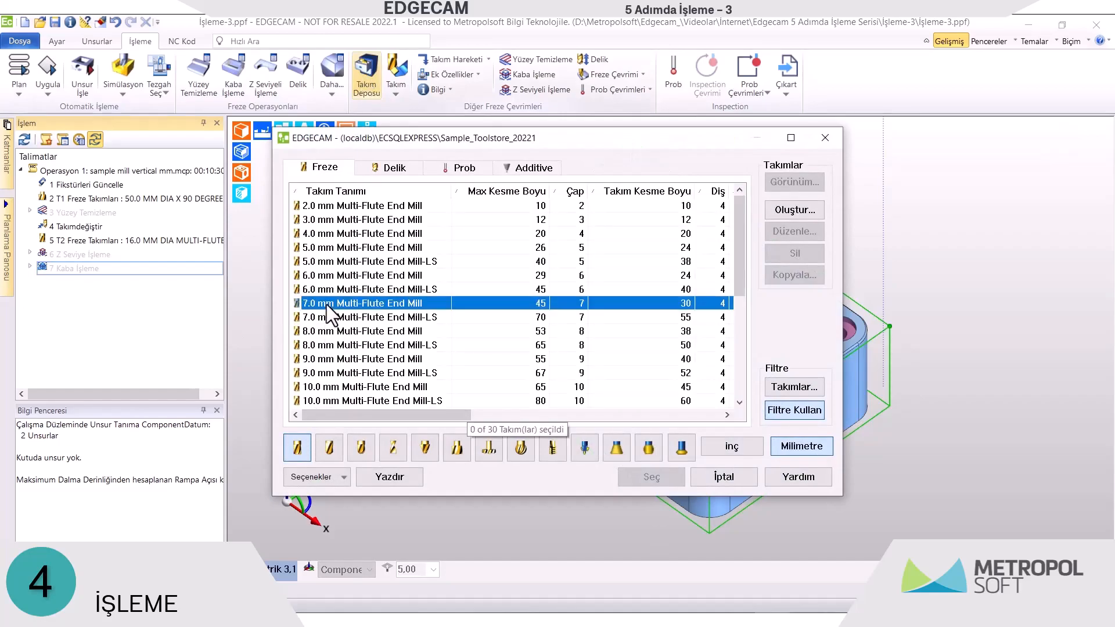
{"action": "left_click", "coordinate": [625, 479]}
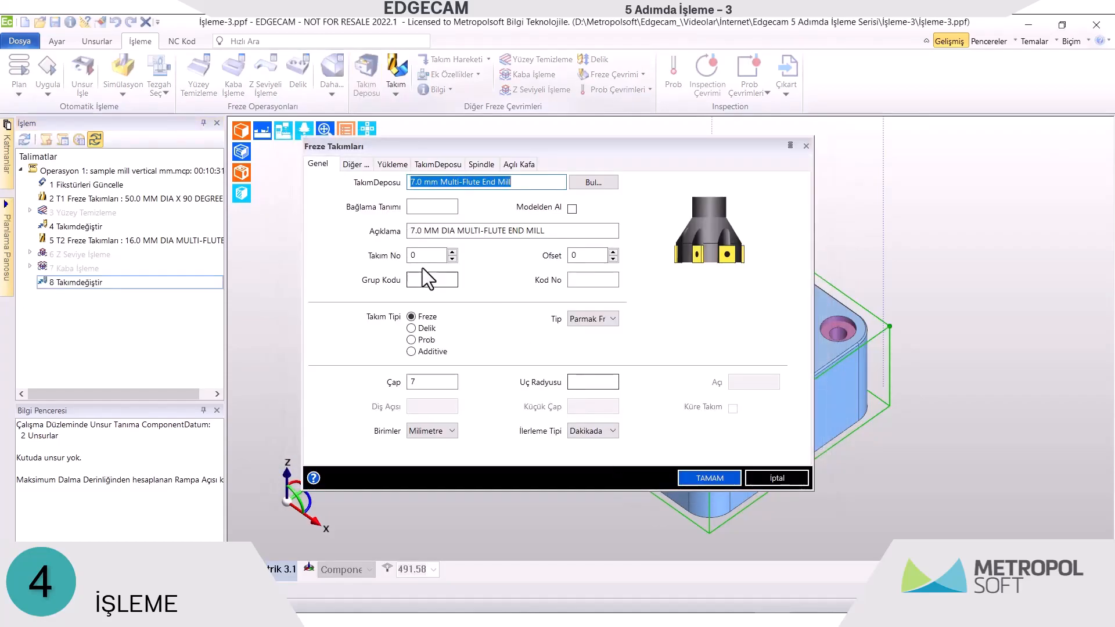
Assign tool number 3 to the 7 mm end mill, change its display colour and add it to the operation
{"action": "left_click", "coordinate": [416, 255]}
{"action": "left_click", "coordinate": [355, 164]}
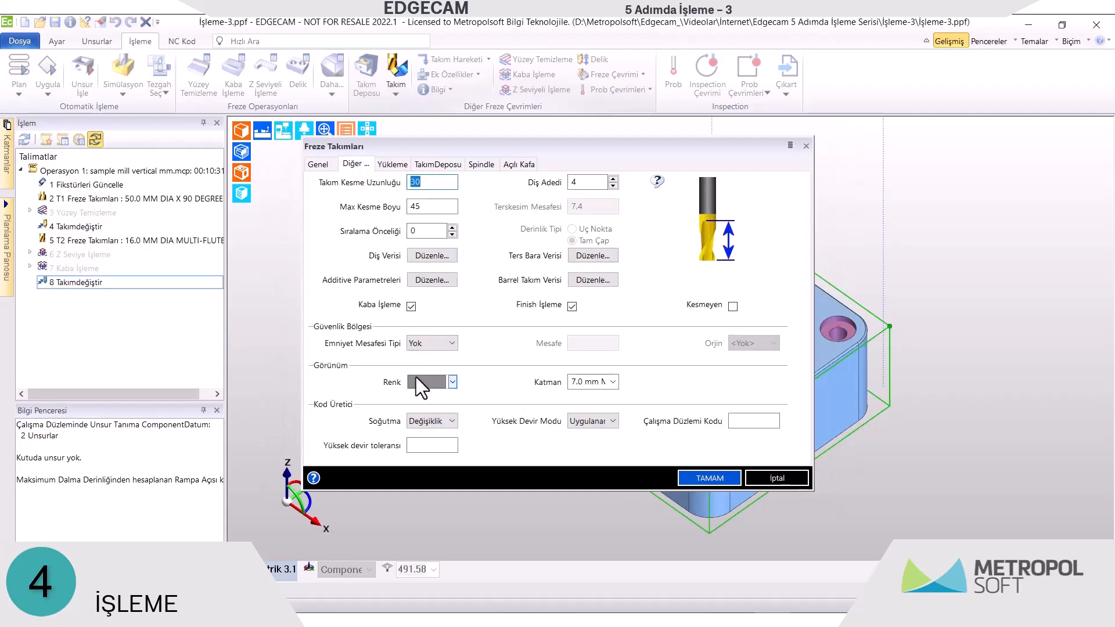
{"action": "left_click", "coordinate": [453, 381]}
{"action": "left_click", "coordinate": [681, 482]}
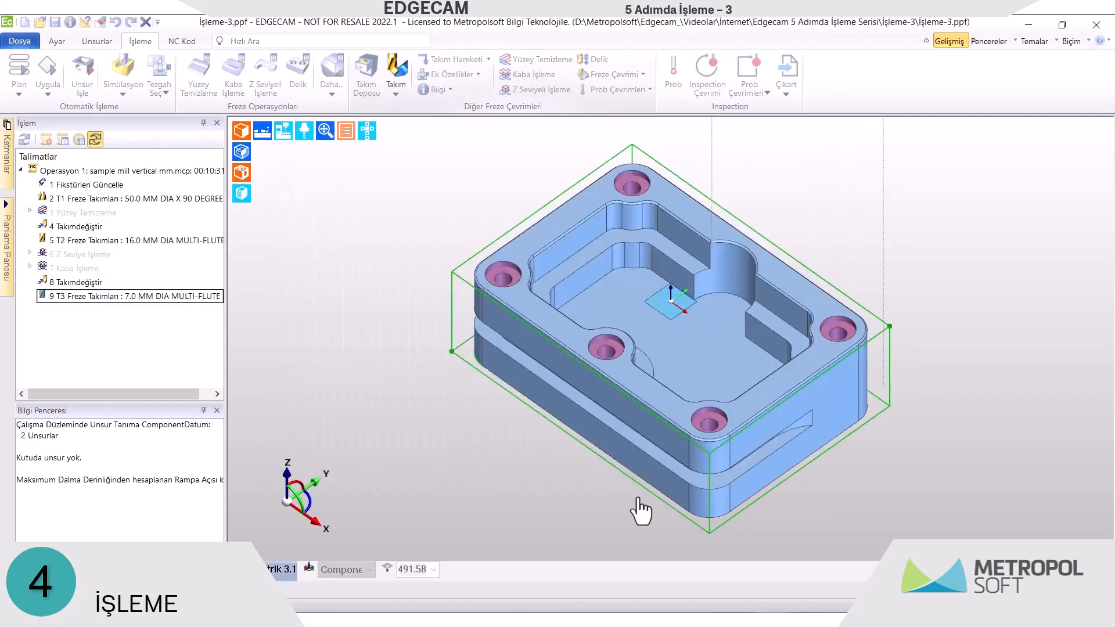
Start a Z Seviye İşleme cycle on the solid (Katı) with a Paso Miktarı of 3 and Helisel turned off
{"action": "left_click", "coordinate": [535, 90]}
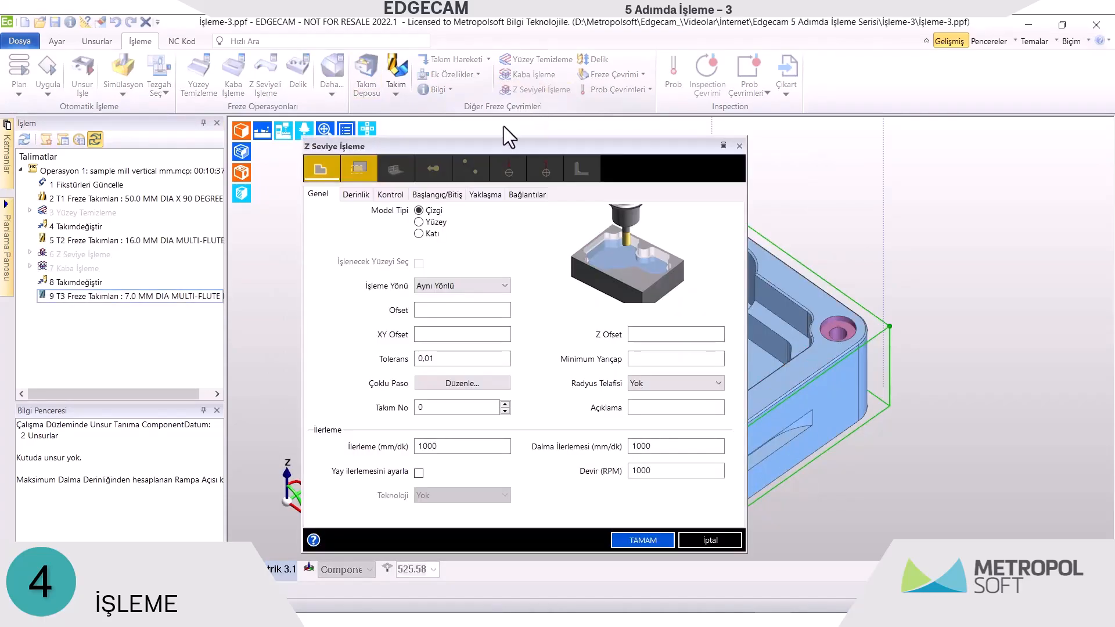
{"action": "left_click", "coordinate": [421, 233]}
{"action": "left_click", "coordinate": [356, 195]}
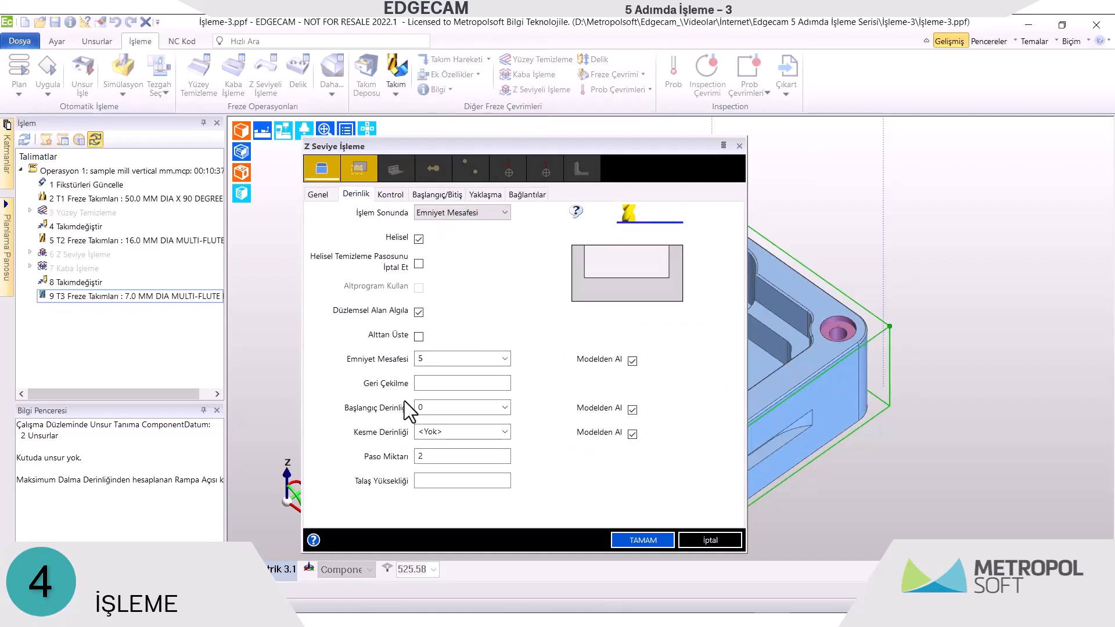
{"action": "double_click", "coordinate": [434, 453]}
{"action": "type", "text": "3"}
{"action": "left_click", "coordinate": [419, 240]}
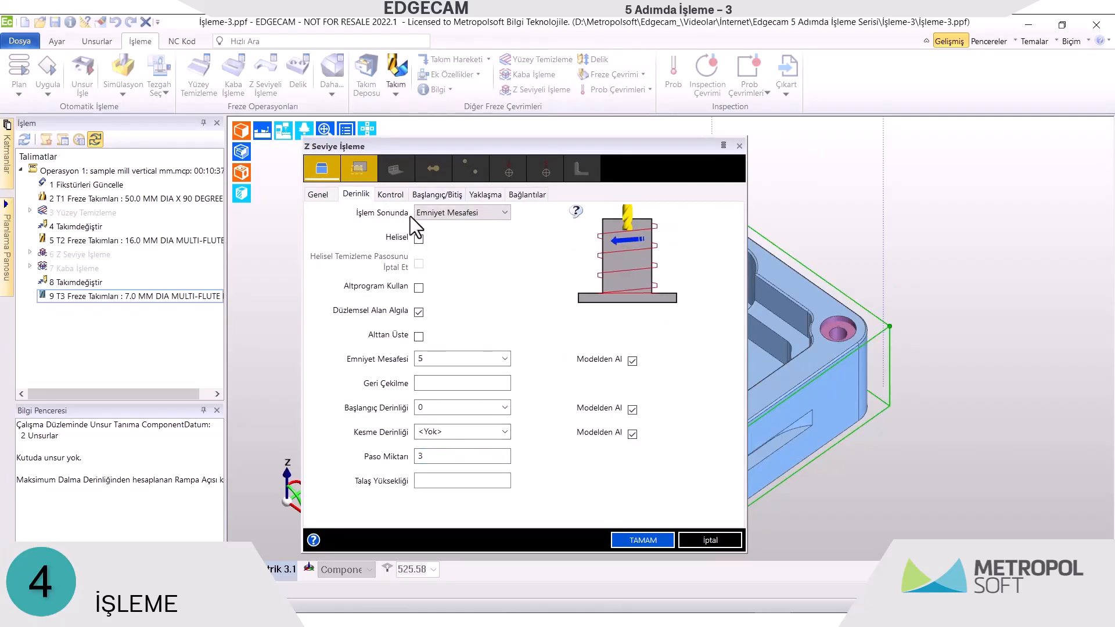
Accept the remaining cycle settings and generate the wall finishing pass on the solid, bounded by the pocket's upper edge loop
{"action": "left_click", "coordinate": [391, 195]}
{"action": "left_click", "coordinate": [437, 196]}
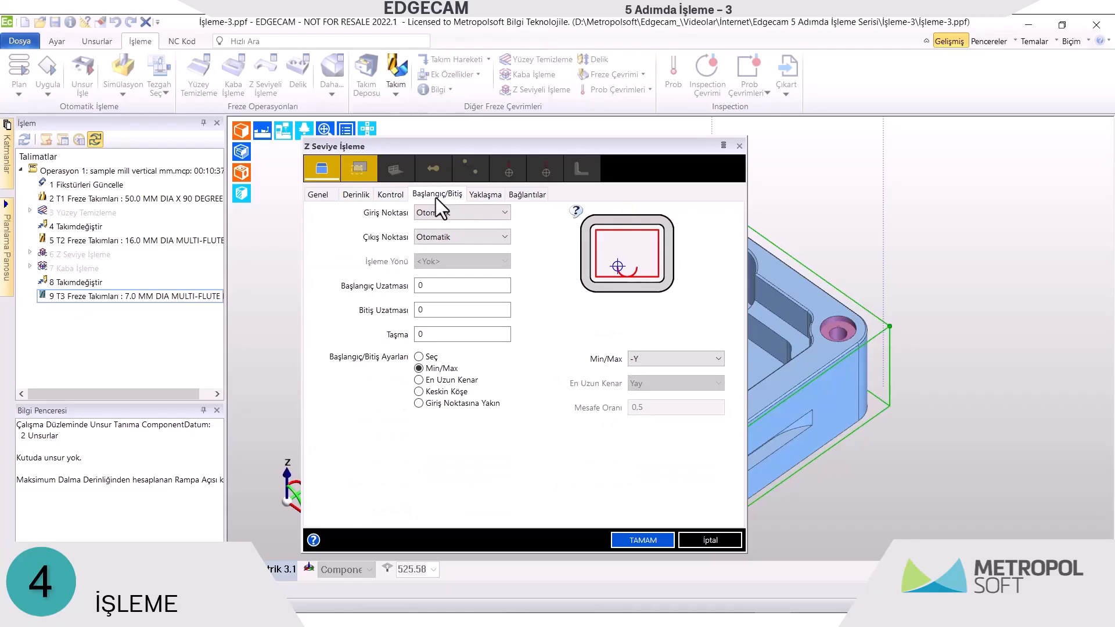
{"action": "left_click", "coordinate": [481, 196]}
{"action": "left_click", "coordinate": [622, 541]}
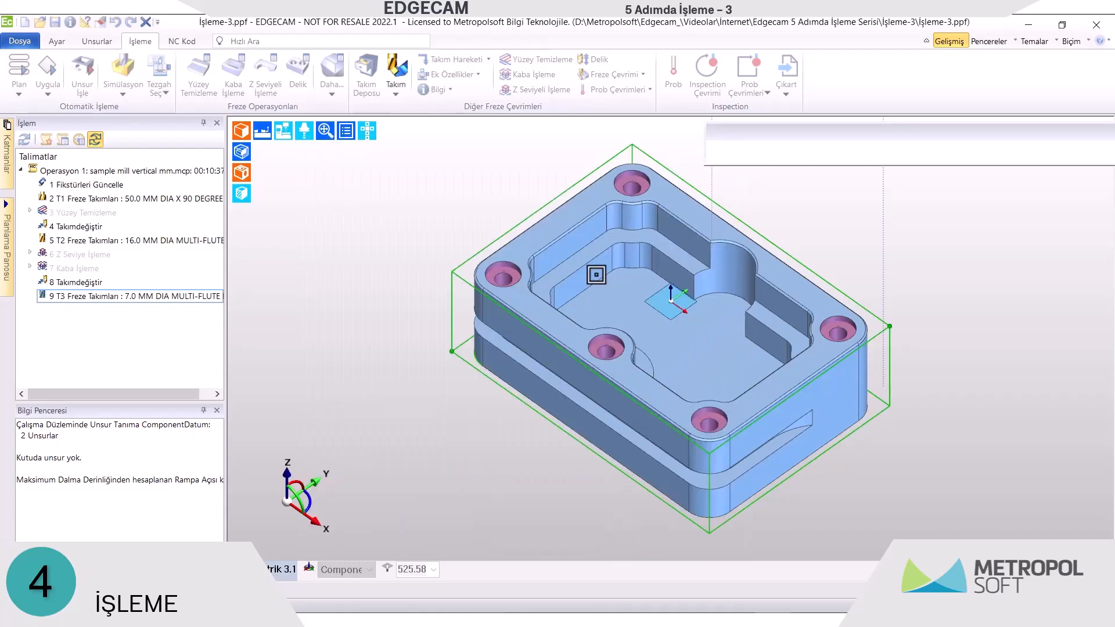
{"action": "left_click", "coordinate": [540, 239]}
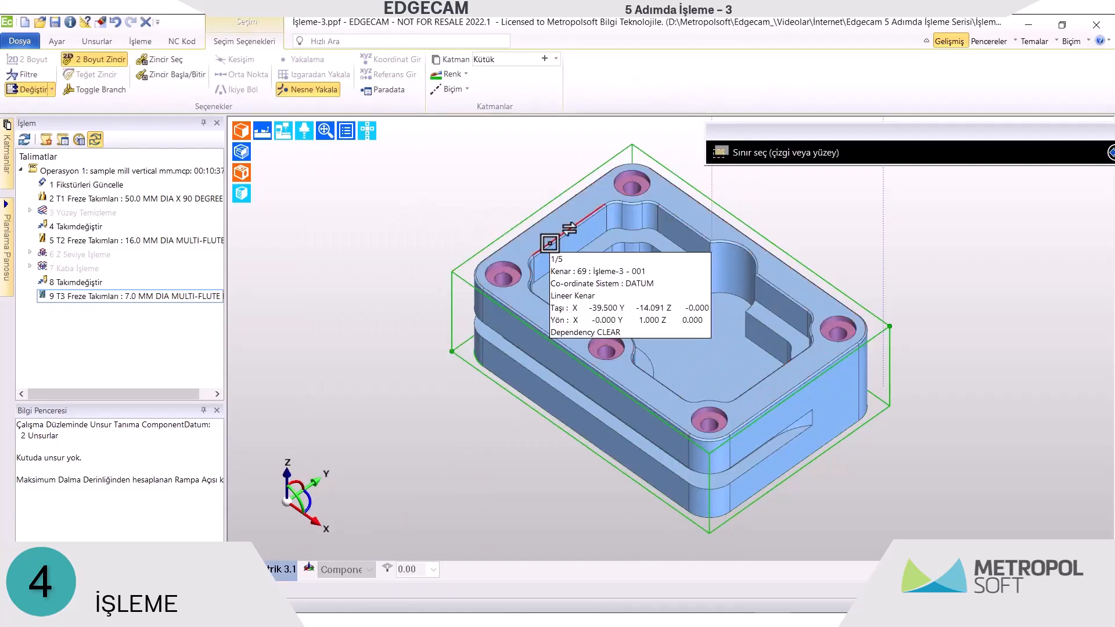
{"action": "double_click", "coordinate": [550, 243]}
{"action": "right_click", "coordinate": [393, 206]}
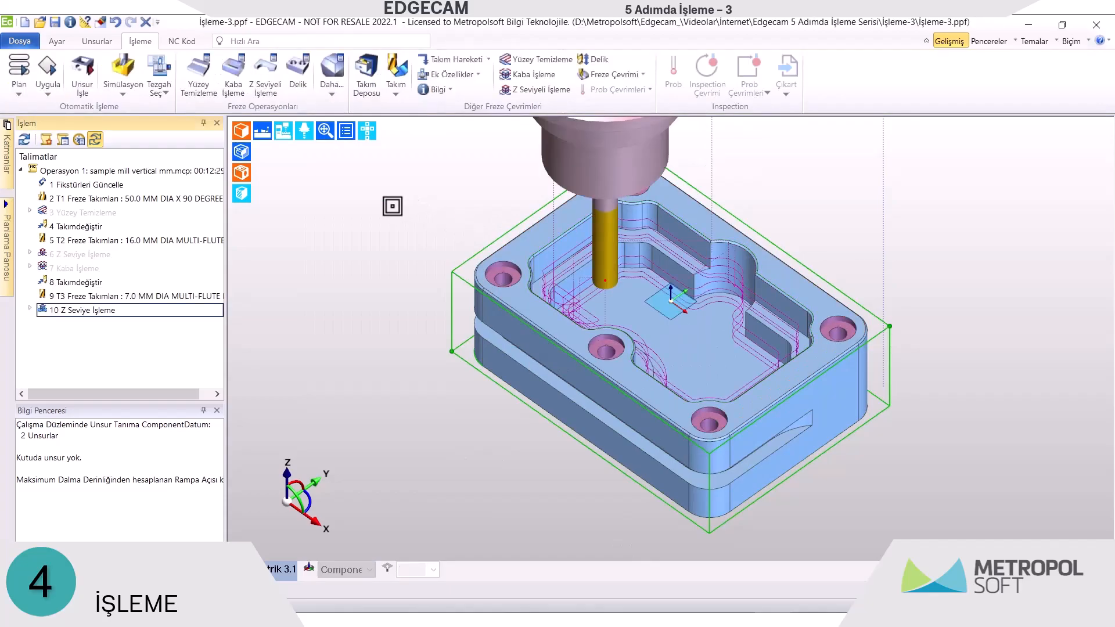
Add a Taban Finish İşleme cycle on the solid with the Forma Göre strategy, using the pocket floor as the boundary
{"action": "left_click", "coordinate": [597, 76]}
{"action": "left_click", "coordinate": [619, 208]}
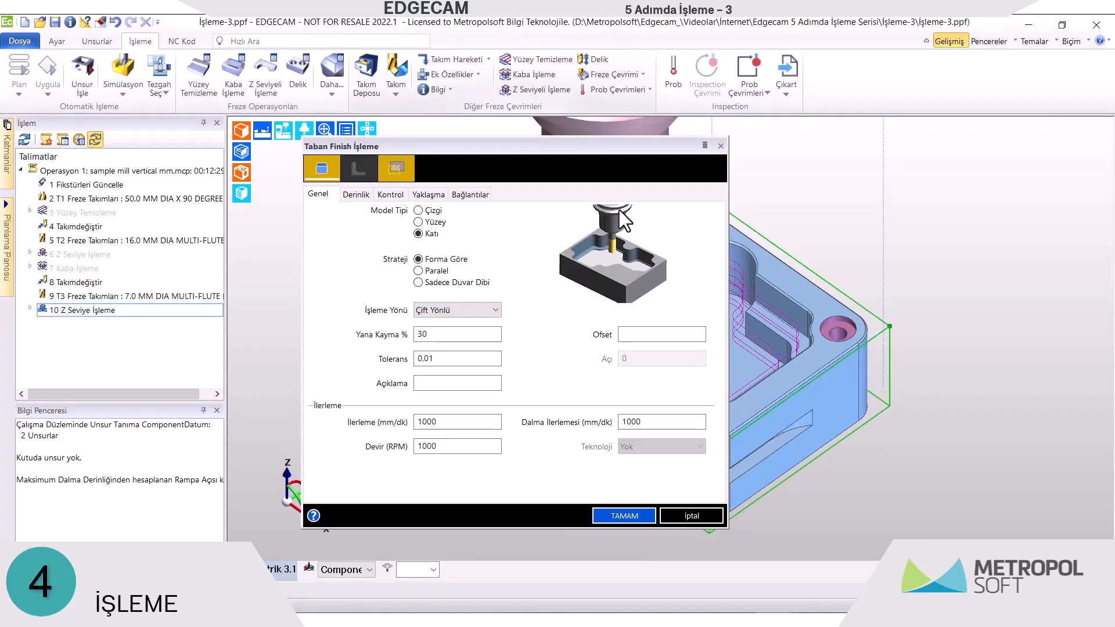
{"action": "left_click", "coordinate": [356, 194]}
{"action": "left_click", "coordinate": [433, 348]}
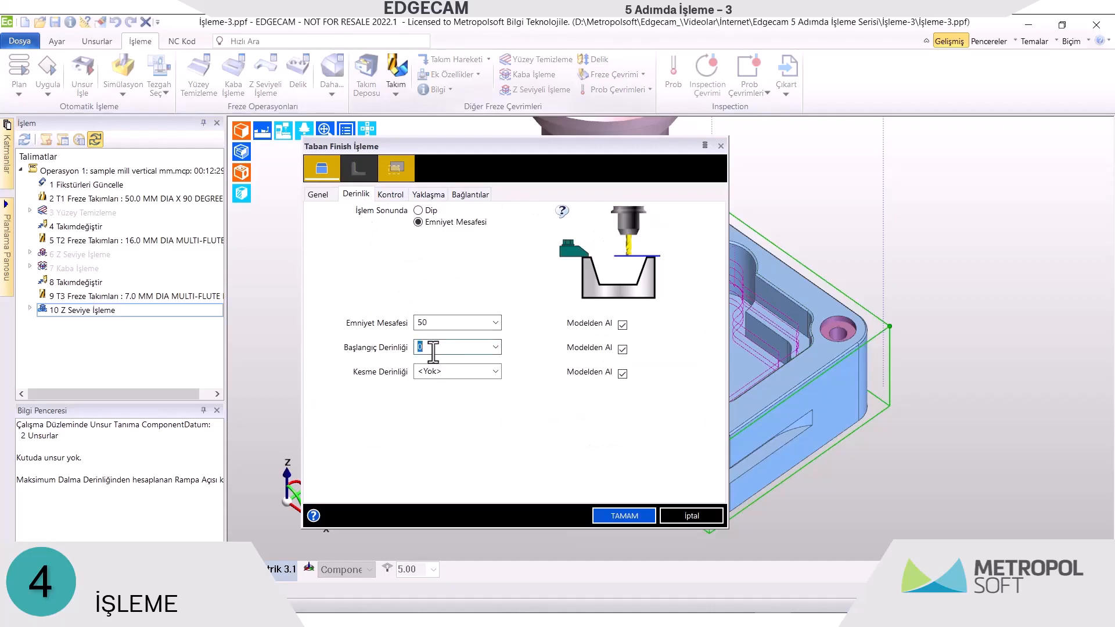
{"action": "left_click", "coordinate": [390, 194]}
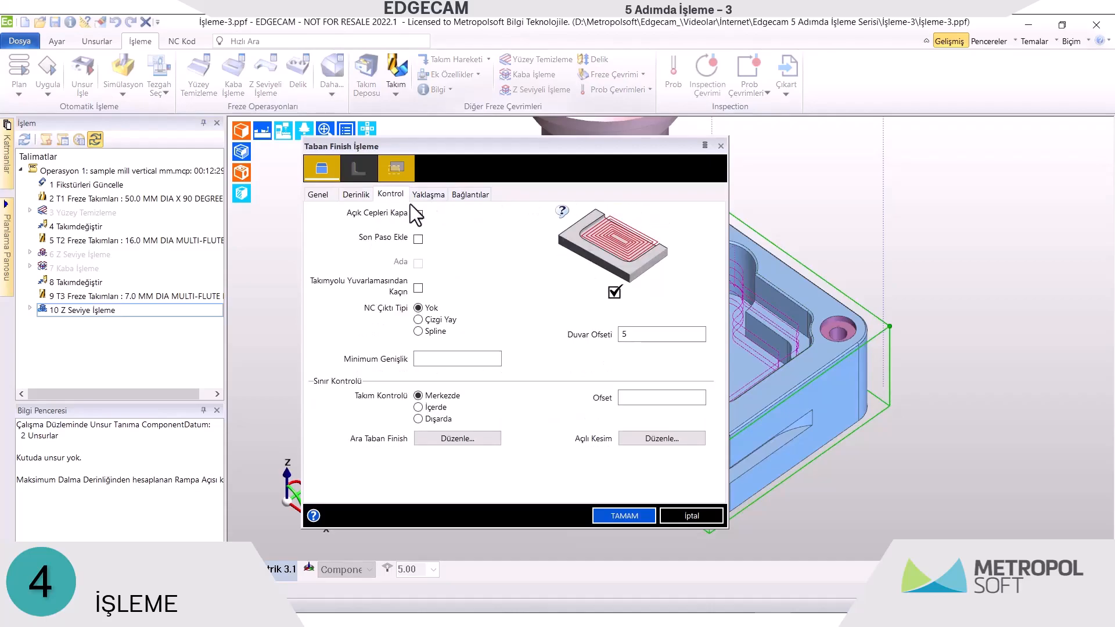
{"action": "left_click", "coordinate": [428, 194]}
{"action": "left_click", "coordinate": [611, 517]}
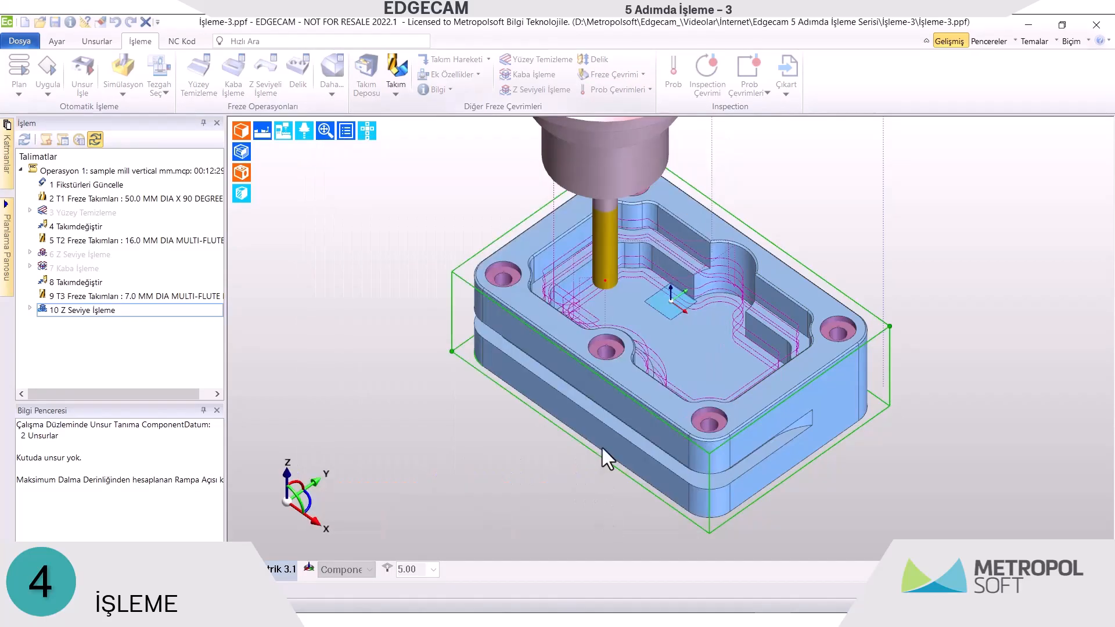
{"action": "left_click", "coordinate": [644, 300]}
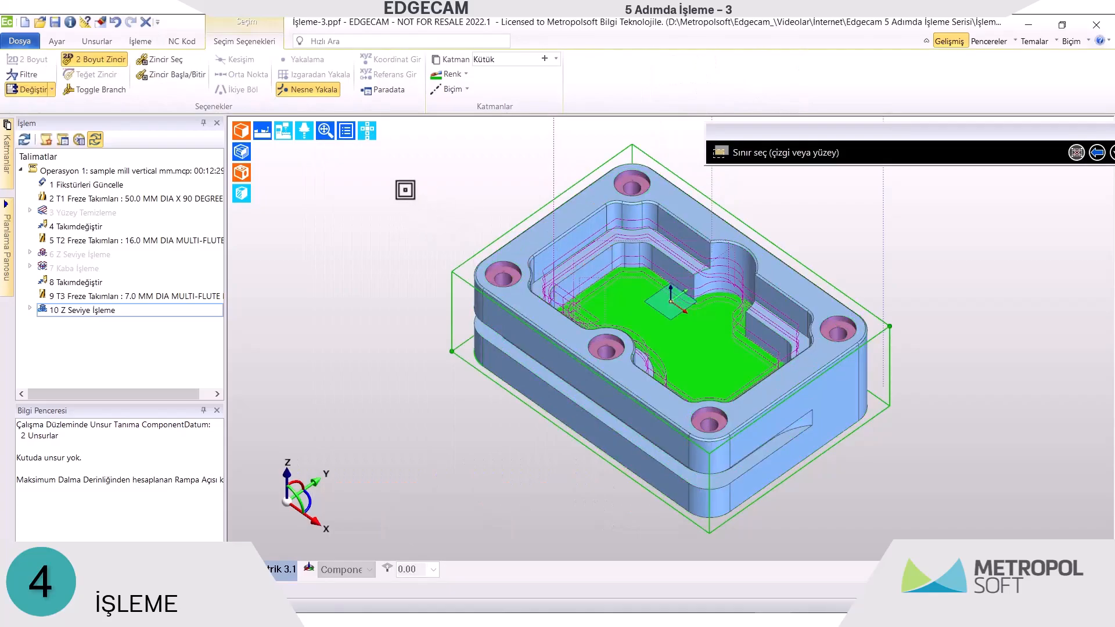
{"action": "right_click", "coordinate": [405, 192]}
Hide the toolpaths of the pocket's Z Seviye İşleme and Taban Finish İşleme cycles together
{"action": "left_click", "coordinate": [116, 309]}
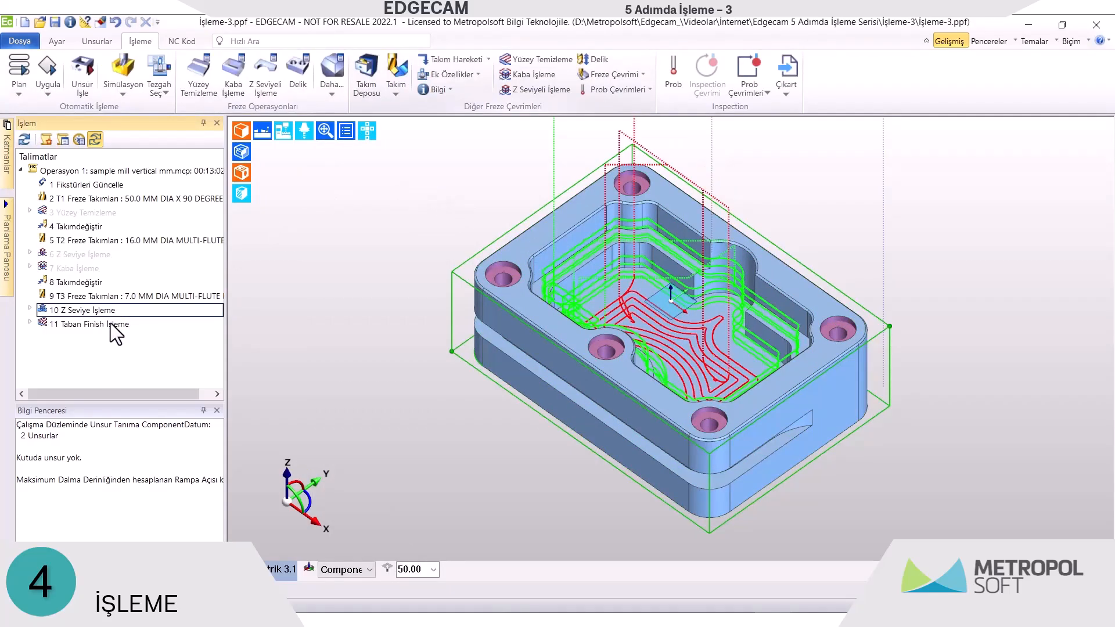
{"action": "left_click", "coordinate": [110, 324], "text": "shift"}
{"action": "right_click", "coordinate": [110, 324]}
{"action": "left_click", "coordinate": [159, 431]}
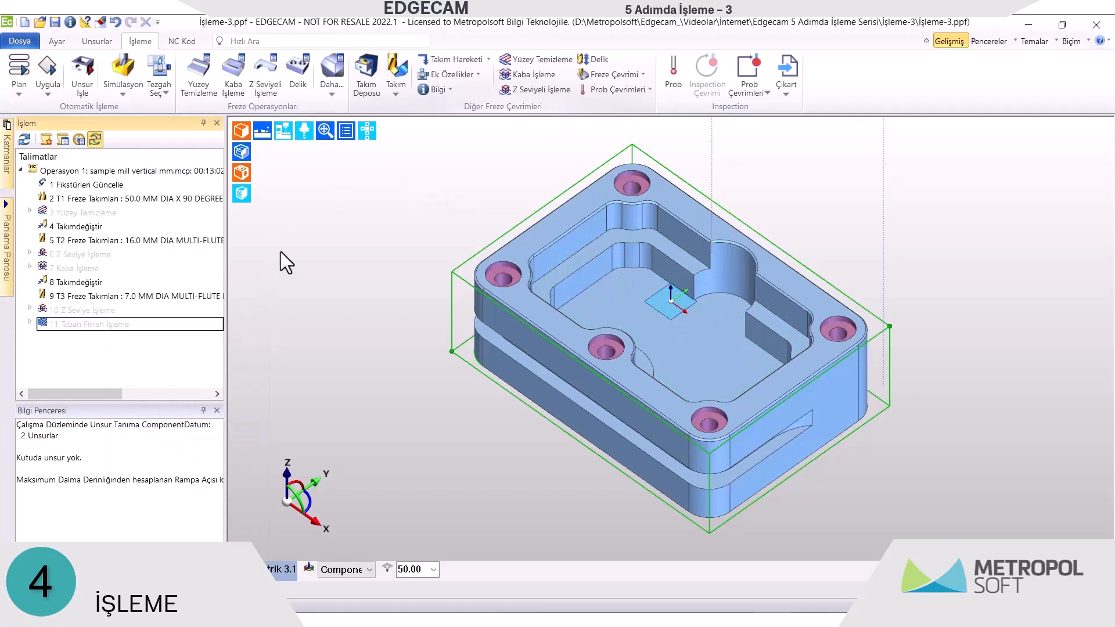
Pick the 6.0 mm x 45 Deg Chamfer Mill from the tool store
{"action": "left_click", "coordinate": [372, 75]}
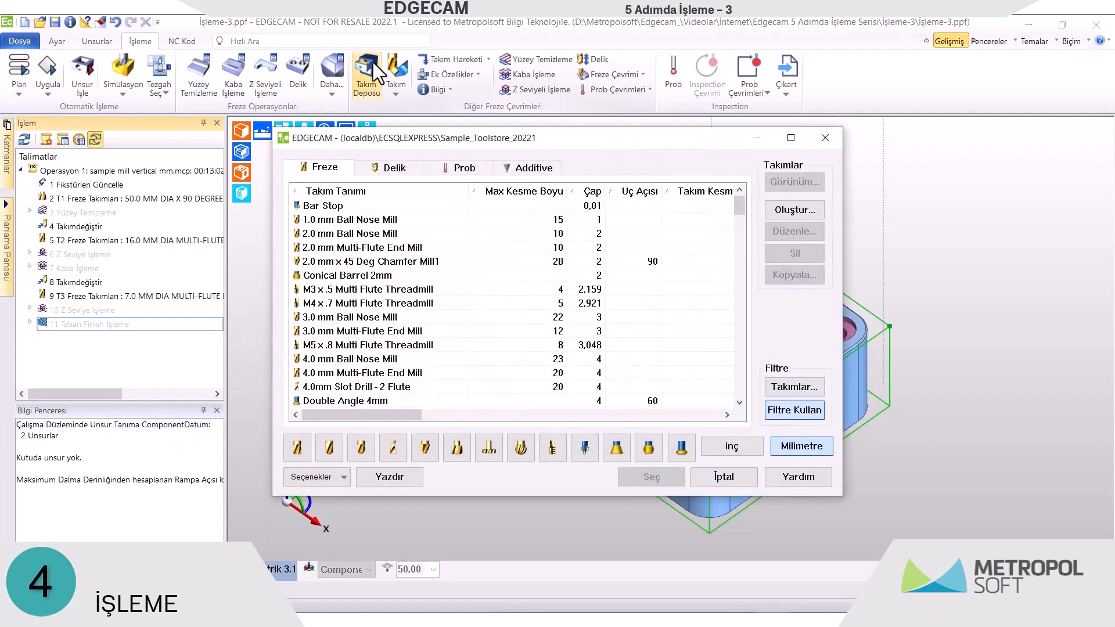
{"action": "left_click", "coordinate": [423, 442]}
{"action": "left_click", "coordinate": [375, 221]}
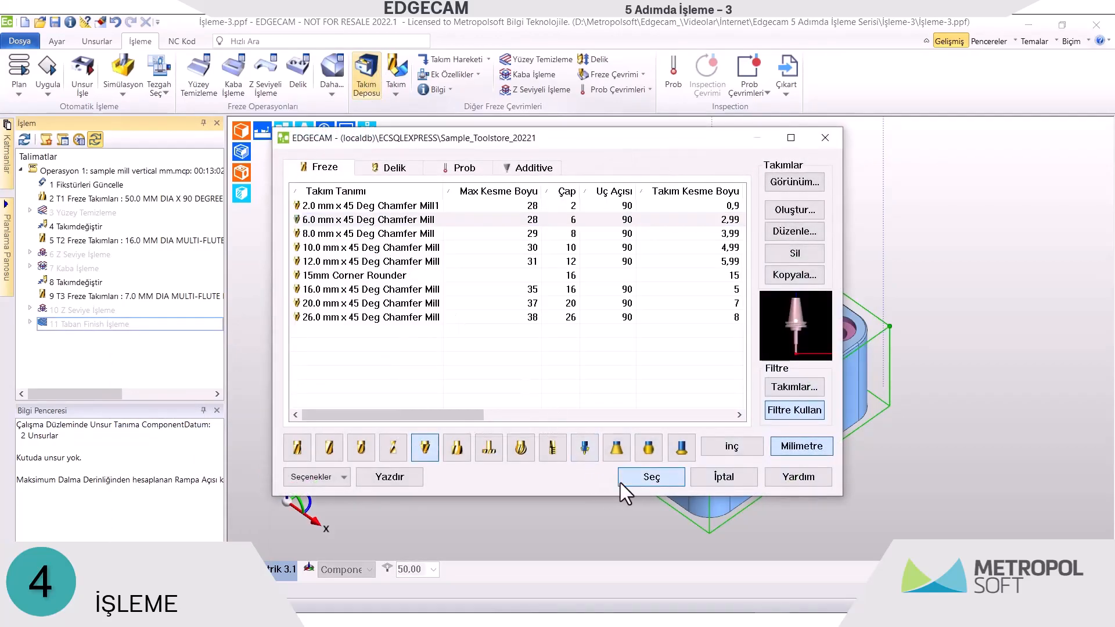
{"action": "left_click", "coordinate": [620, 483]}
Assign tool number 4 and a green display colour to the chamfer mill and add it to the operation
{"action": "left_click", "coordinate": [423, 254]}
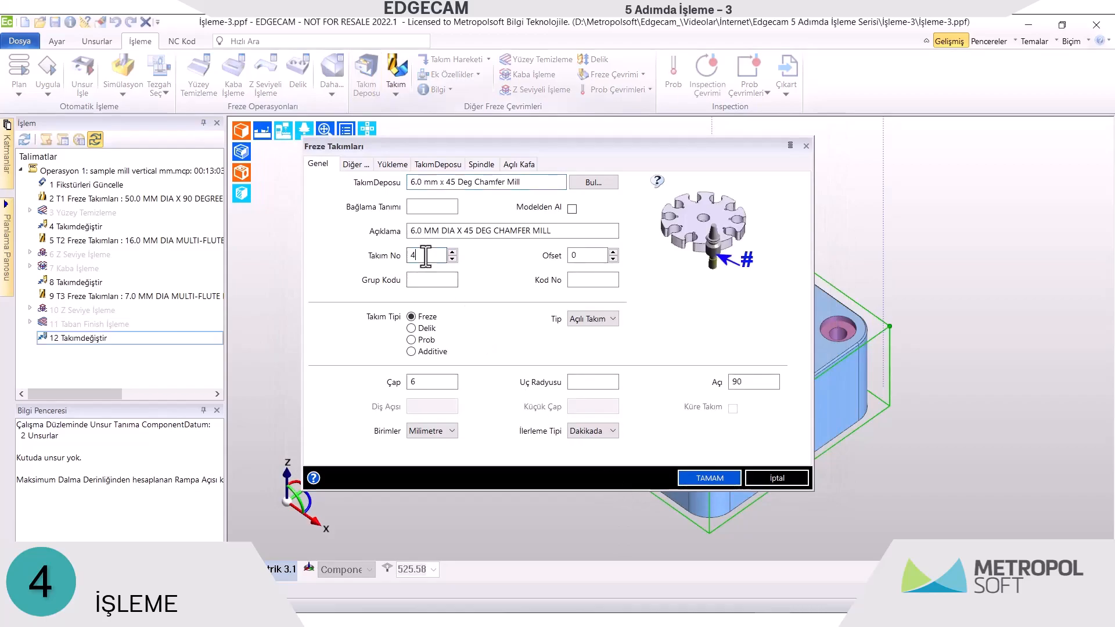
{"action": "left_click", "coordinate": [355, 166]}
{"action": "left_click", "coordinate": [420, 384]}
{"action": "left_click", "coordinate": [428, 418]}
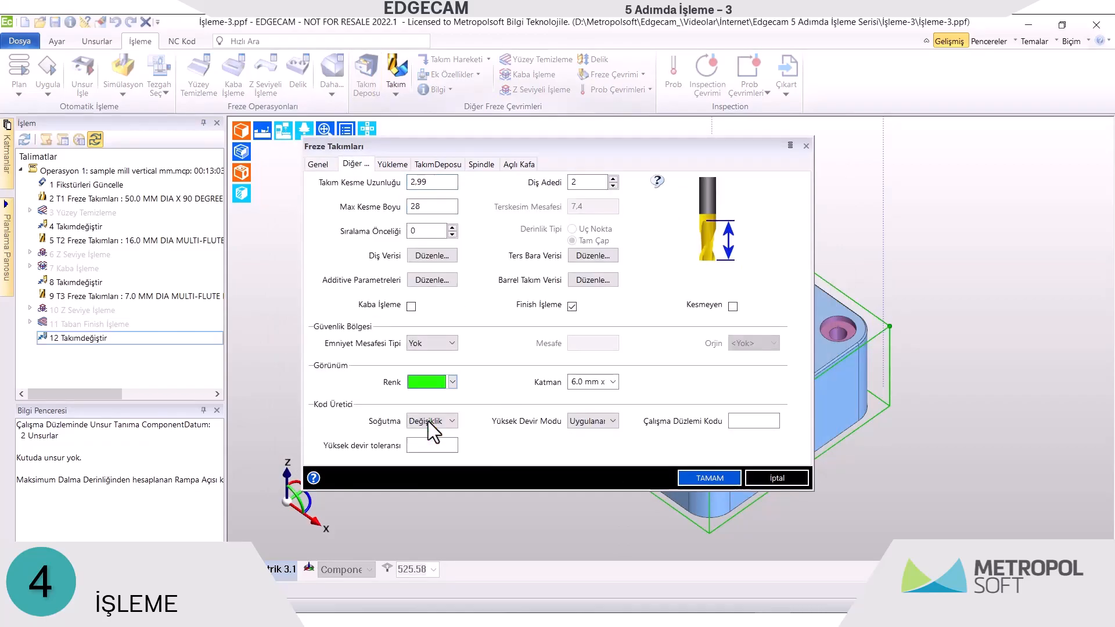
{"action": "left_click", "coordinate": [686, 480]}
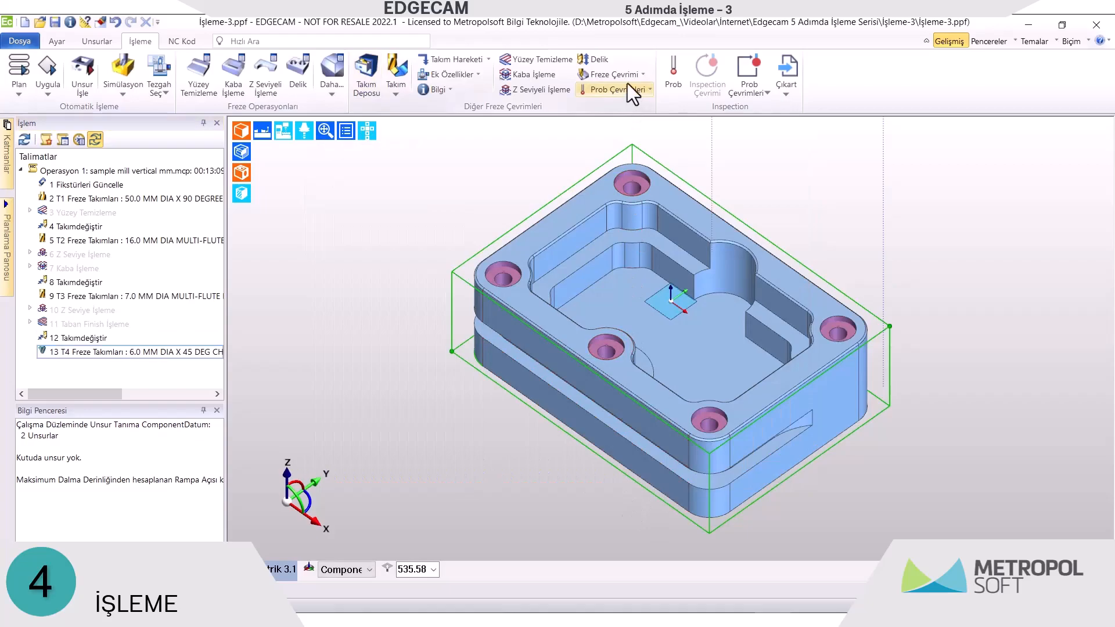
Start a Pah (chamfer) cycle and set its Başlangıç Derinliği to 0
{"action": "left_click", "coordinate": [625, 76]}
{"action": "left_click", "coordinate": [616, 242]}
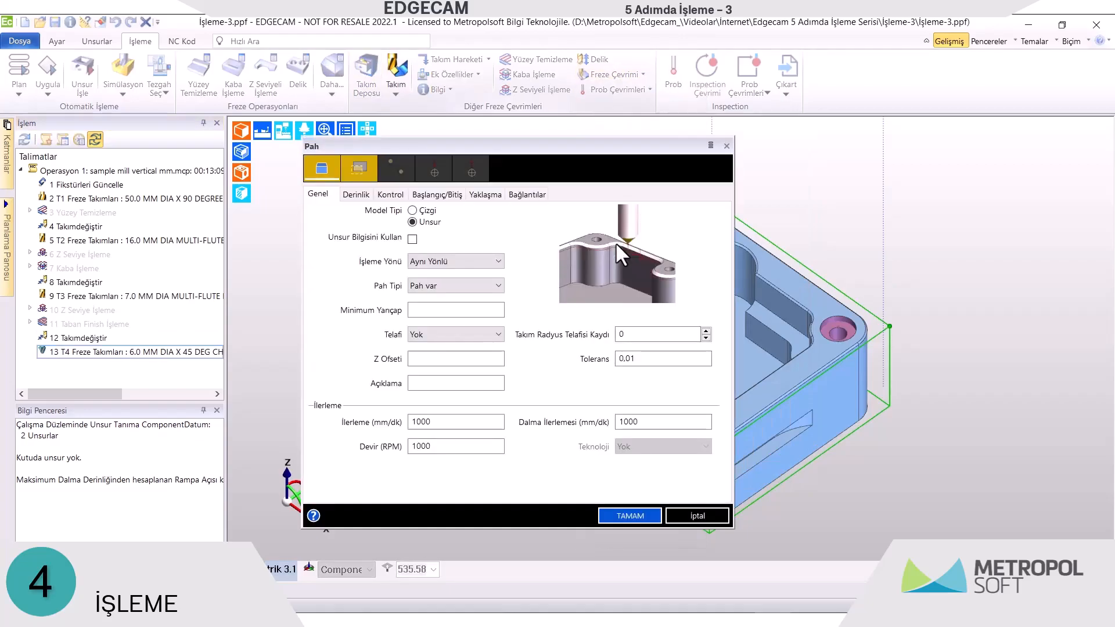
{"action": "left_click", "coordinate": [357, 194]}
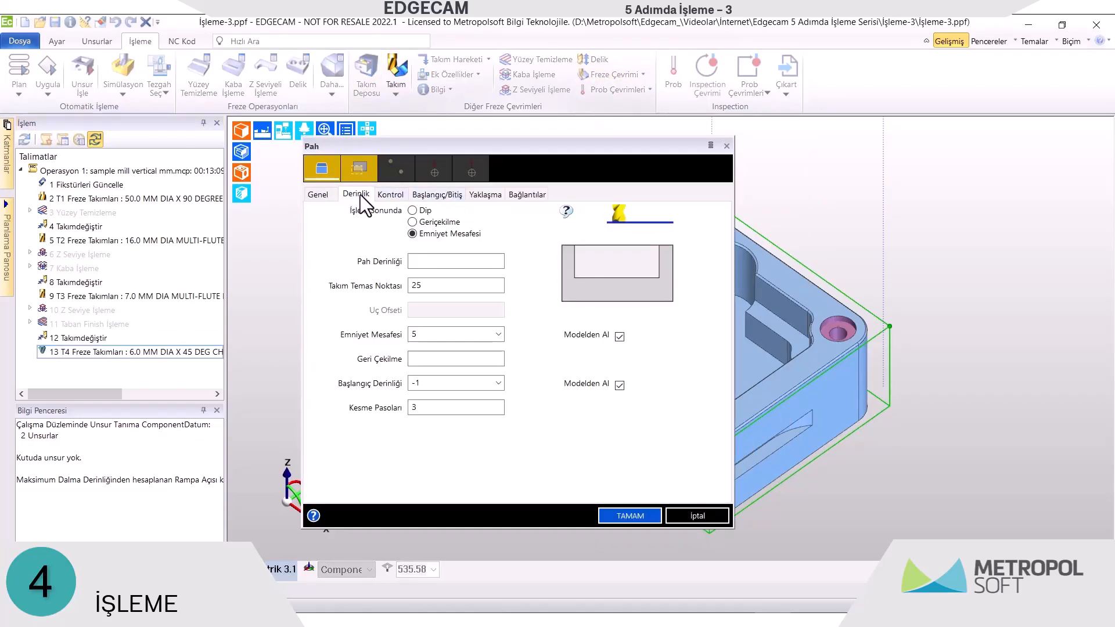
{"action": "double_click", "coordinate": [434, 383]}
{"action": "type", "text": "0"}
{"action": "left_click", "coordinate": [393, 196]}
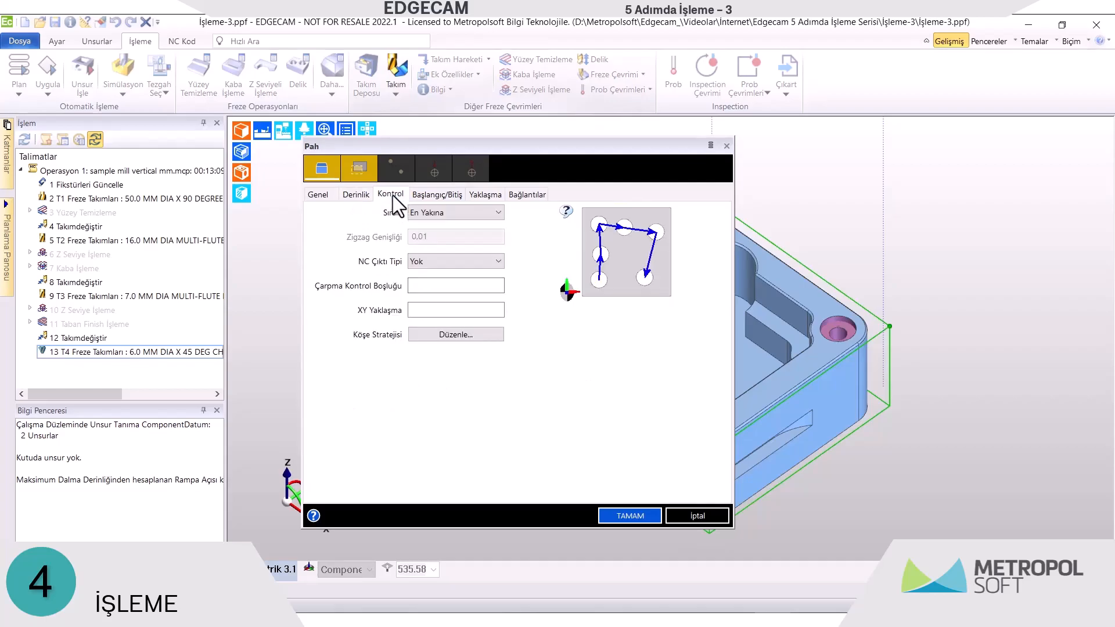
Set the chamfer cycle's Köşe Stratejisi to Keskin and accept the cycle settings
{"action": "left_click", "coordinate": [456, 336]}
{"action": "left_click", "coordinate": [500, 274]}
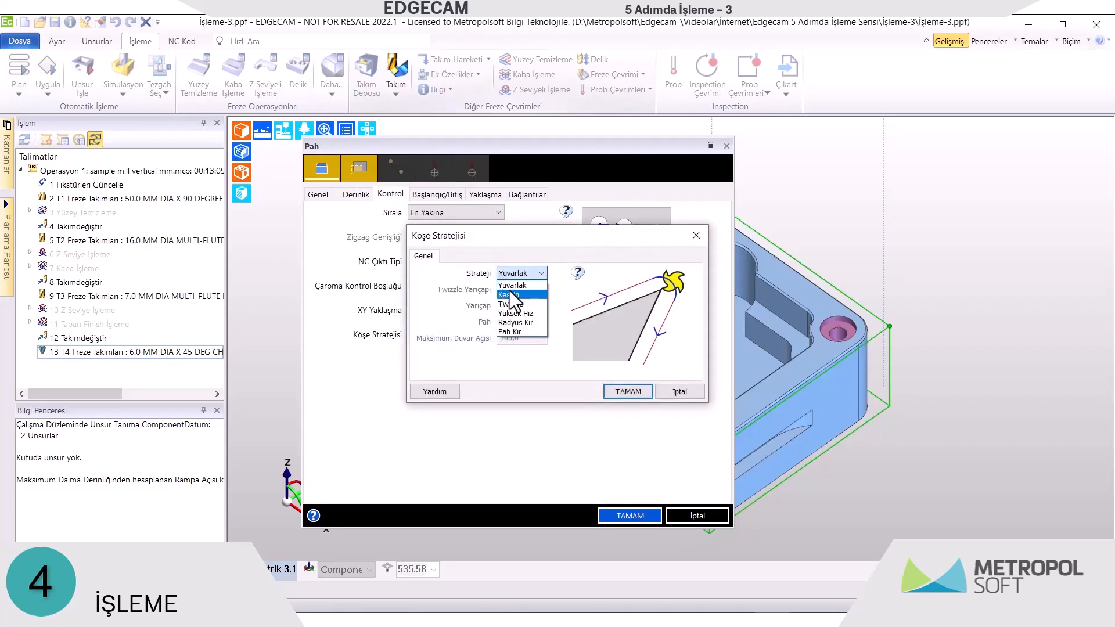
{"action": "left_click", "coordinate": [510, 290]}
{"action": "left_click", "coordinate": [613, 390]}
{"action": "left_click", "coordinate": [449, 194]}
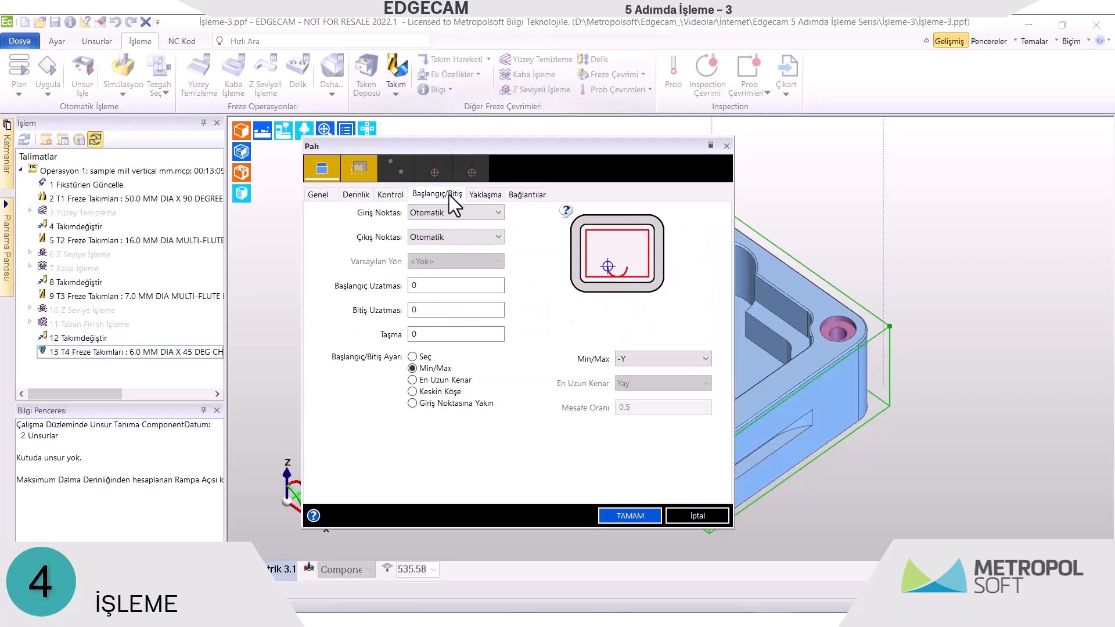
{"action": "left_click", "coordinate": [486, 195]}
{"action": "left_click", "coordinate": [520, 198]}
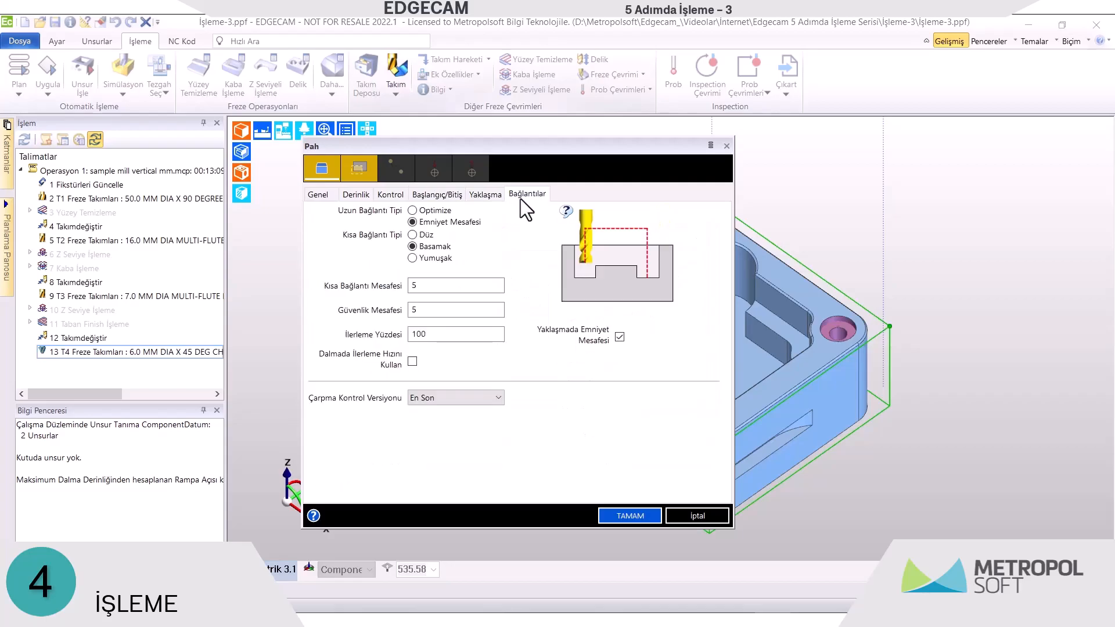
{"action": "left_click", "coordinate": [616, 516]}
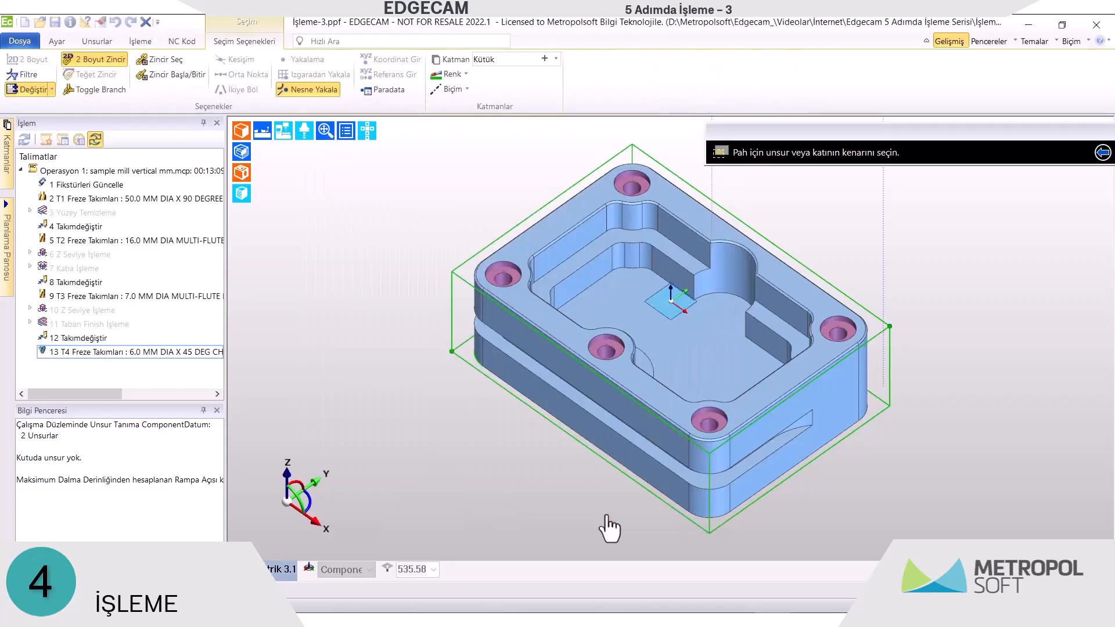
Apply the chamfer cycle to the housing's outer top edge and the pocket's upper edge, without a boundary, and hide its toolpath
{"action": "left_click", "coordinate": [538, 326]}
{"action": "double_click", "coordinate": [550, 243]}
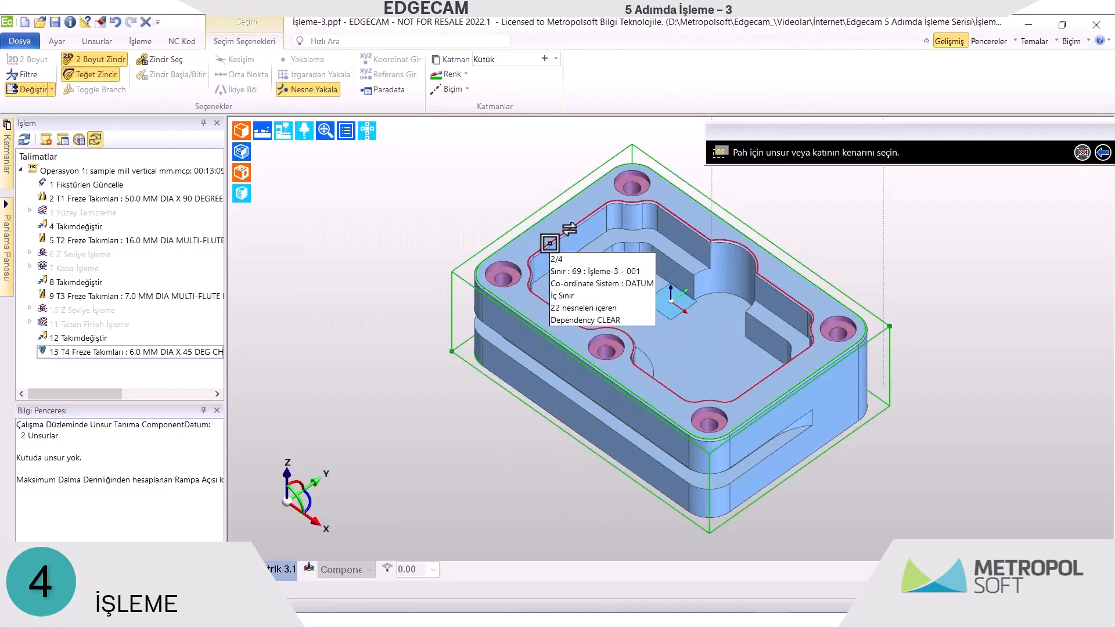
{"action": "right_click", "coordinate": [357, 189]}
{"action": "right_click", "coordinate": [357, 189]}
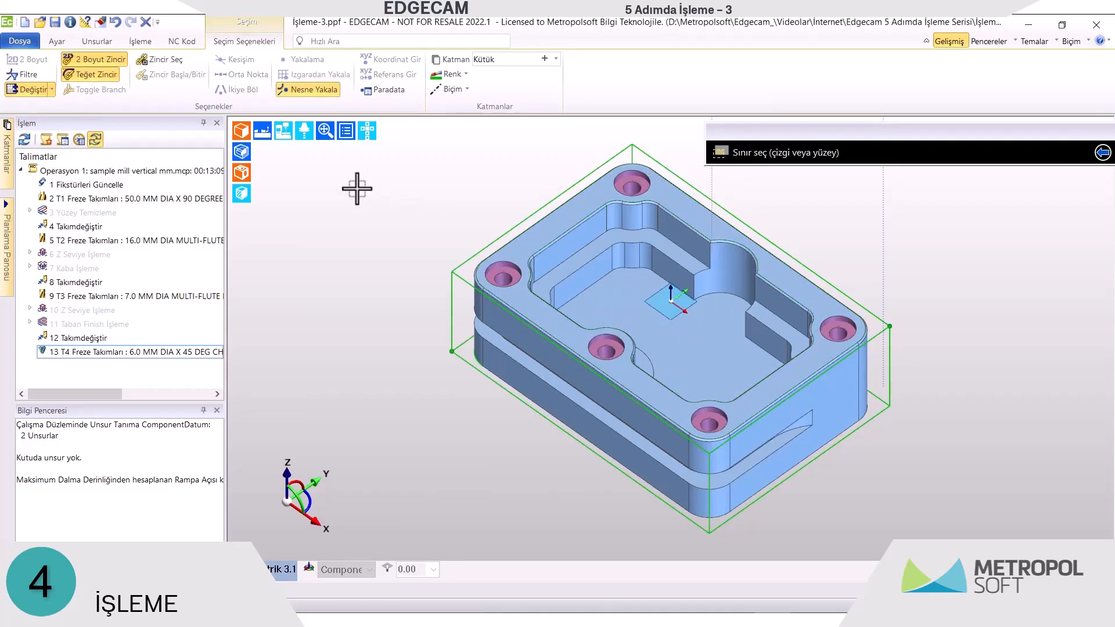
{"action": "right_click", "coordinate": [358, 189]}
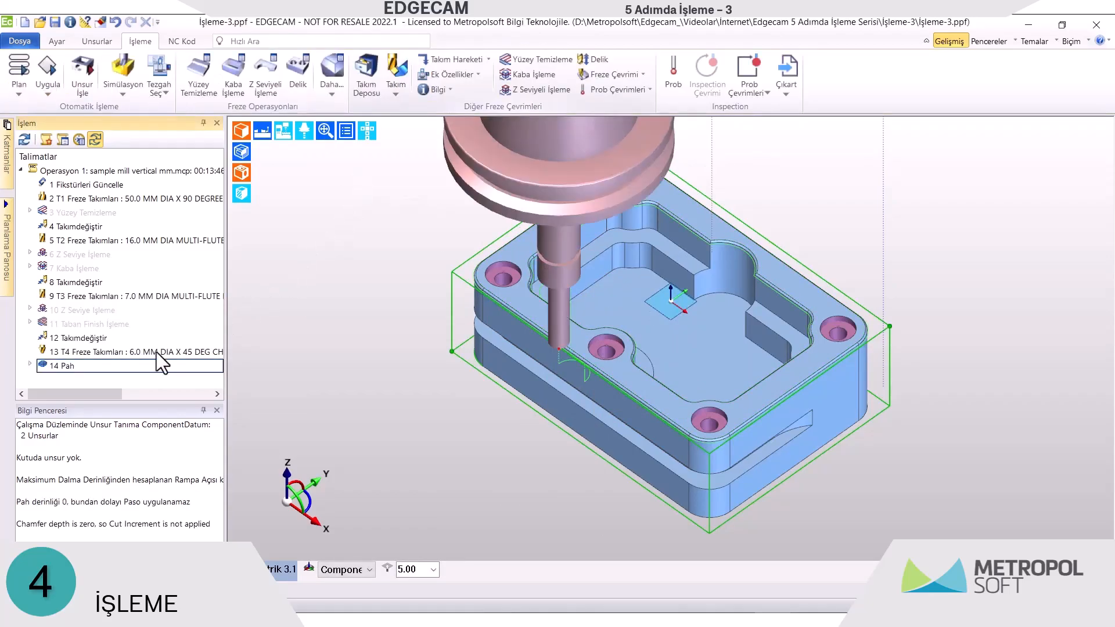
{"action": "right_click", "coordinate": [130, 367]}
{"action": "left_click", "coordinate": [185, 188]}
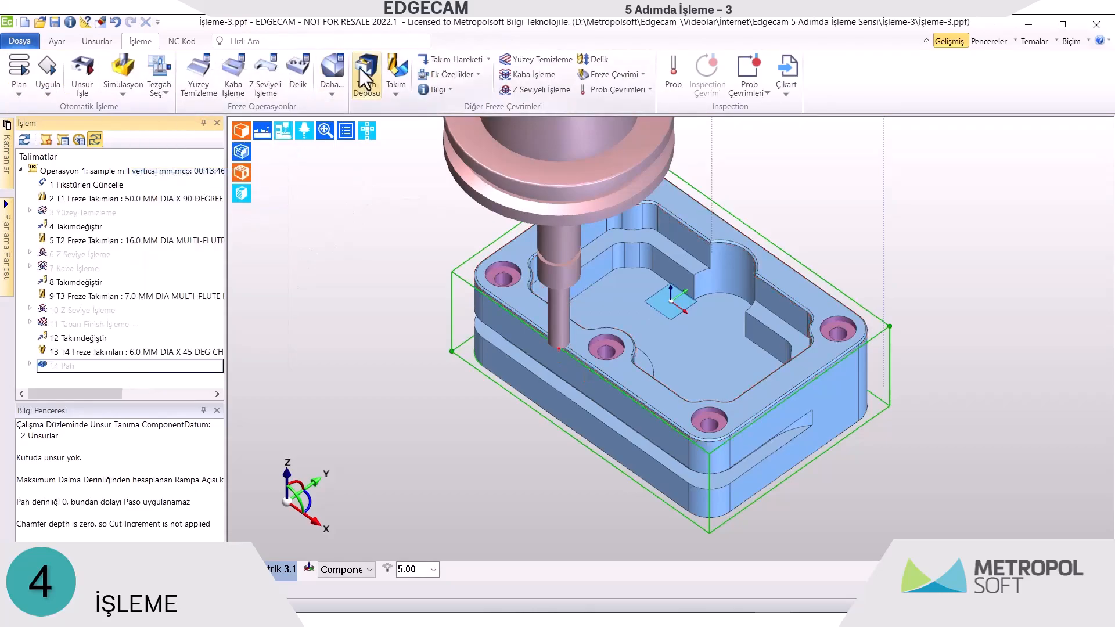
Pick the 25.0 mm x 6 mm Thick T-Slot Cutter from the tool store
{"action": "left_click", "coordinate": [365, 76]}
{"action": "left_click", "coordinate": [488, 449]}
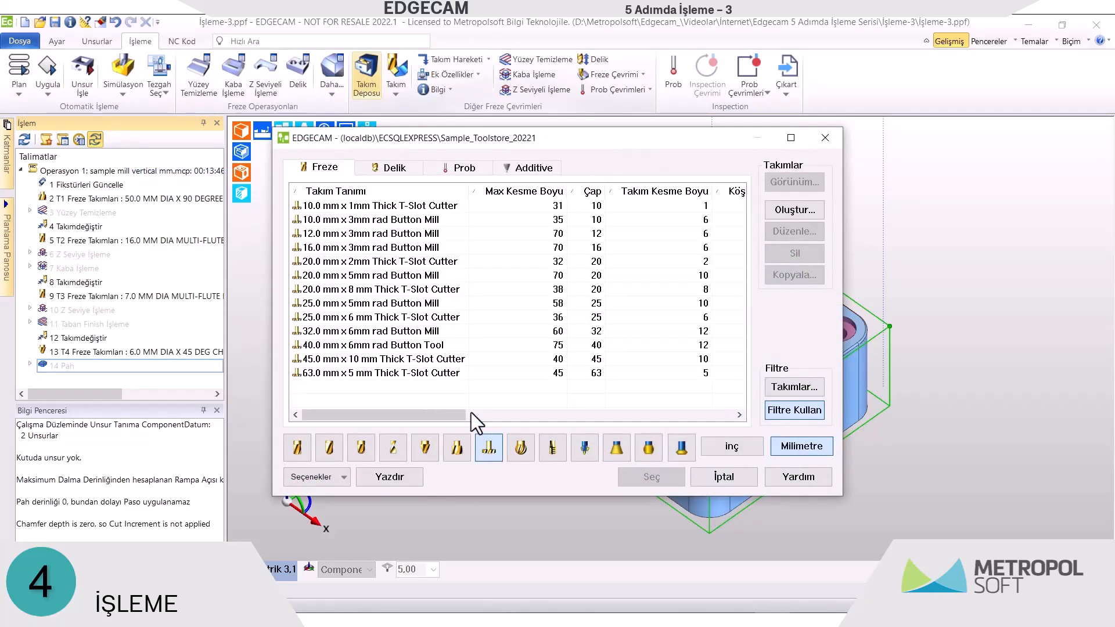
{"action": "left_click", "coordinate": [427, 325]}
{"action": "left_click", "coordinate": [621, 482]}
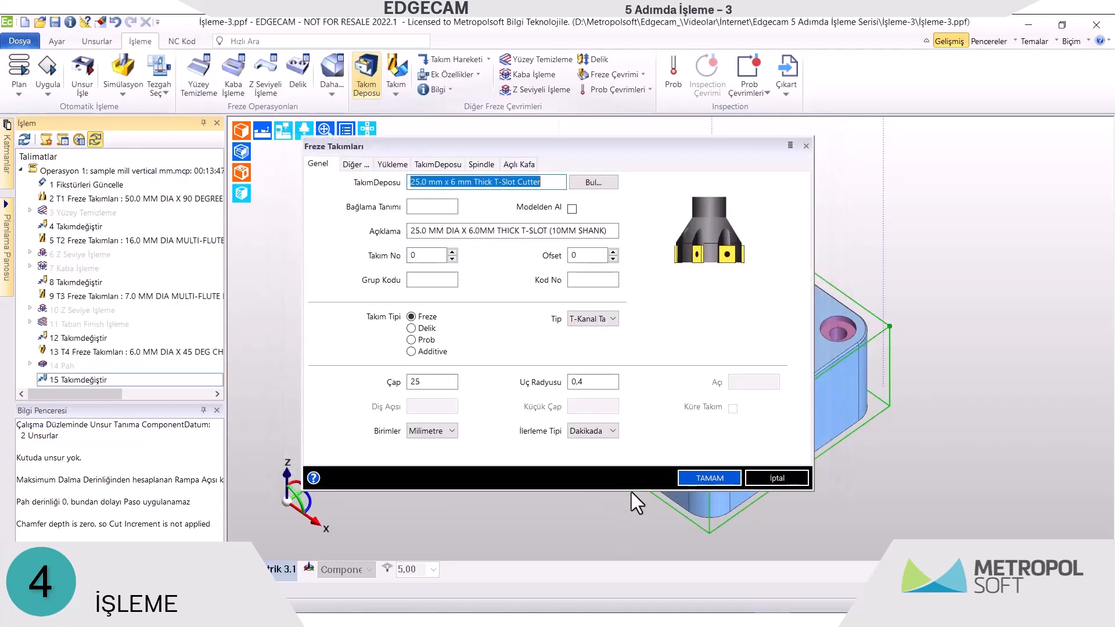
Assign tool number 5 and a bright green display colour to the T-slot cutter and add it to the operation
{"action": "left_click", "coordinate": [427, 256]}
{"action": "key", "text": "BackSpace"}
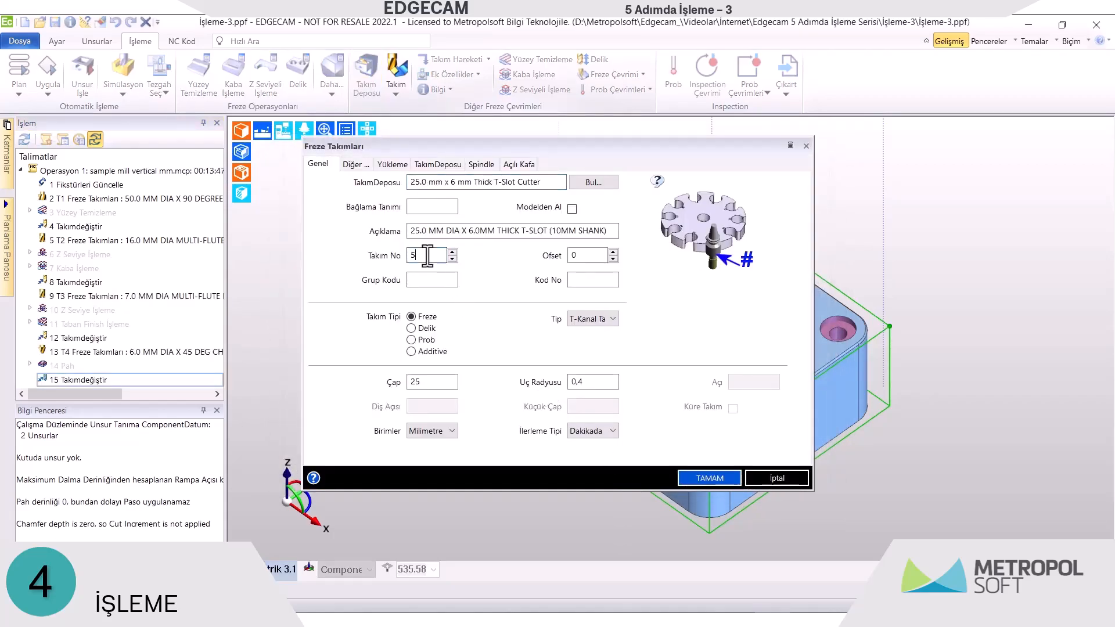
{"action": "left_click", "coordinate": [354, 164]}
{"action": "left_click", "coordinate": [428, 381]}
{"action": "left_click", "coordinate": [424, 404]}
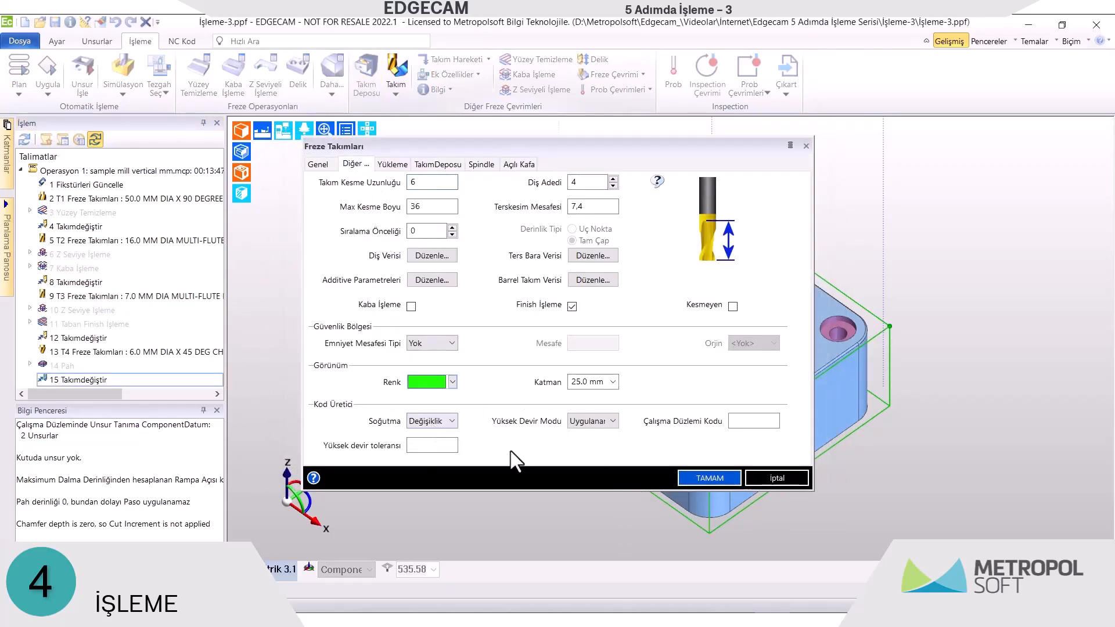
{"action": "left_click", "coordinate": [706, 477]}
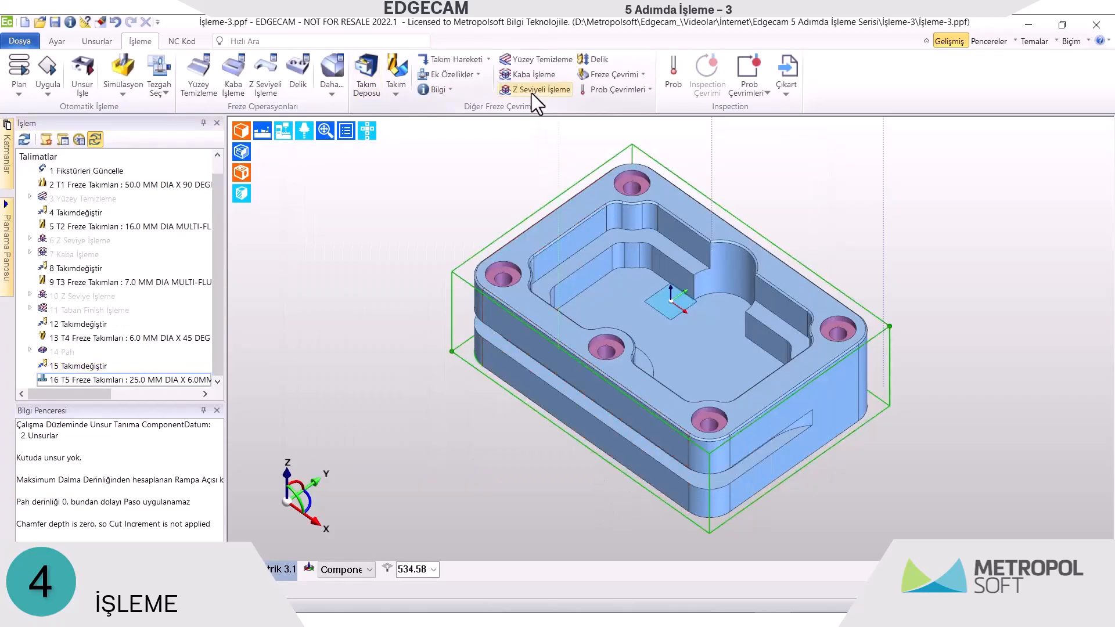
Start a Z Seviye İşleme cycle with Başlangıç Derinliği -13, Kesme Derinliği 6 and Paso Miktarı 6
{"action": "left_click", "coordinate": [532, 89]}
{"action": "left_click", "coordinate": [357, 194]}
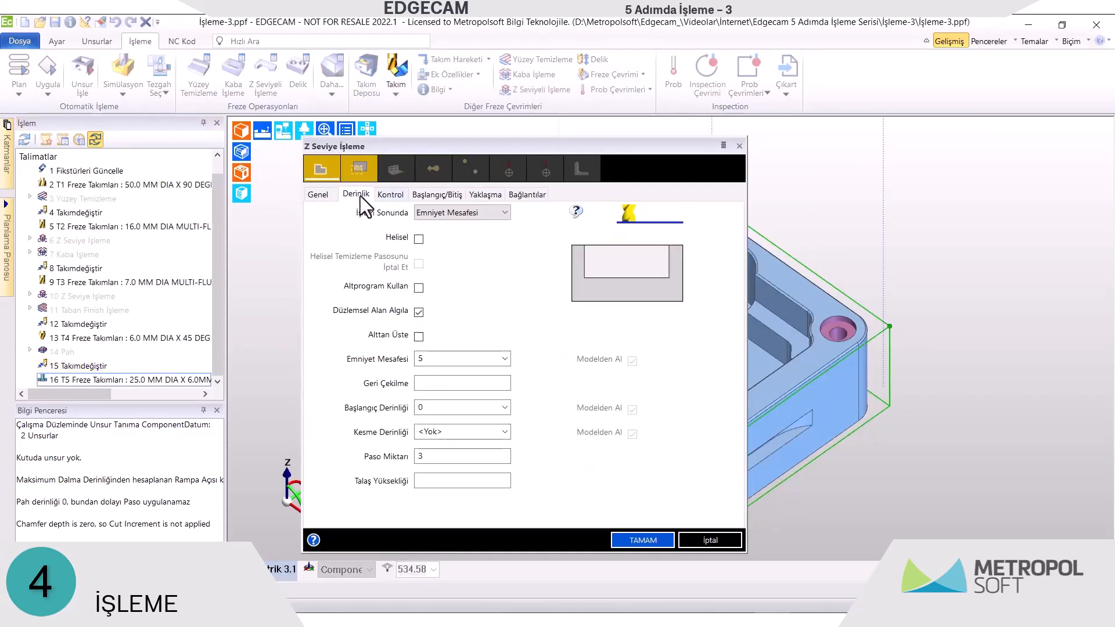
{"action": "double_click", "coordinate": [426, 407]}
{"action": "type", "text": "-13"}
{"action": "double_click", "coordinate": [430, 433]}
{"action": "type", "text": "6"}
{"action": "double_click", "coordinate": [434, 458]}
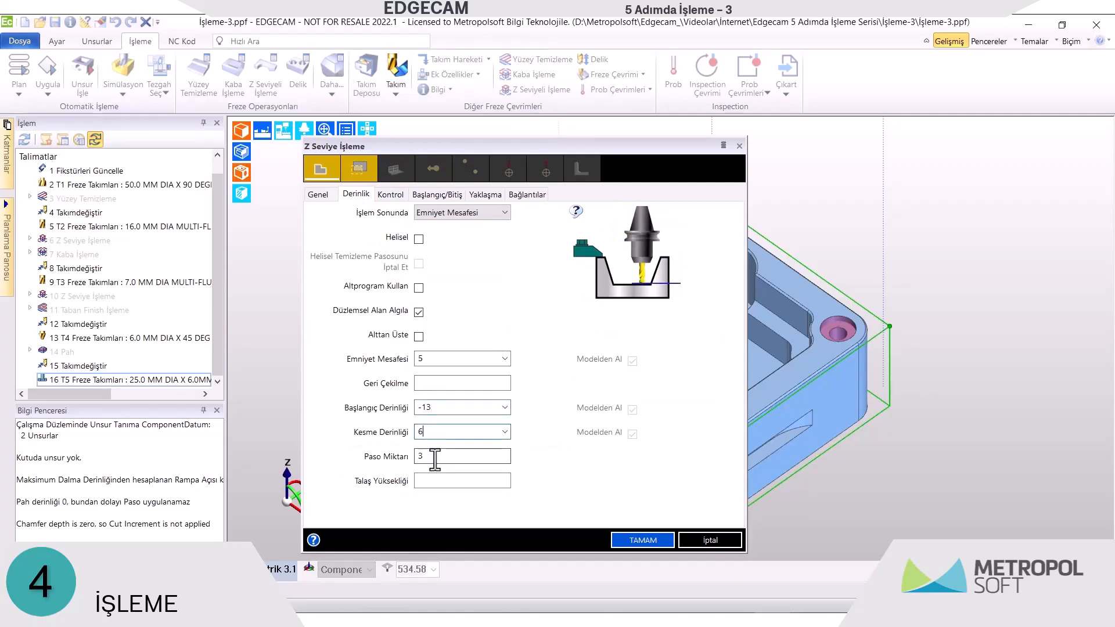
{"action": "type", "text": "6"}
Set the cycle's Başlangıç Uzatması and Bitiş Uzatması to 20, adjust the approach, and accept the settings
{"action": "left_click", "coordinate": [391, 196]}
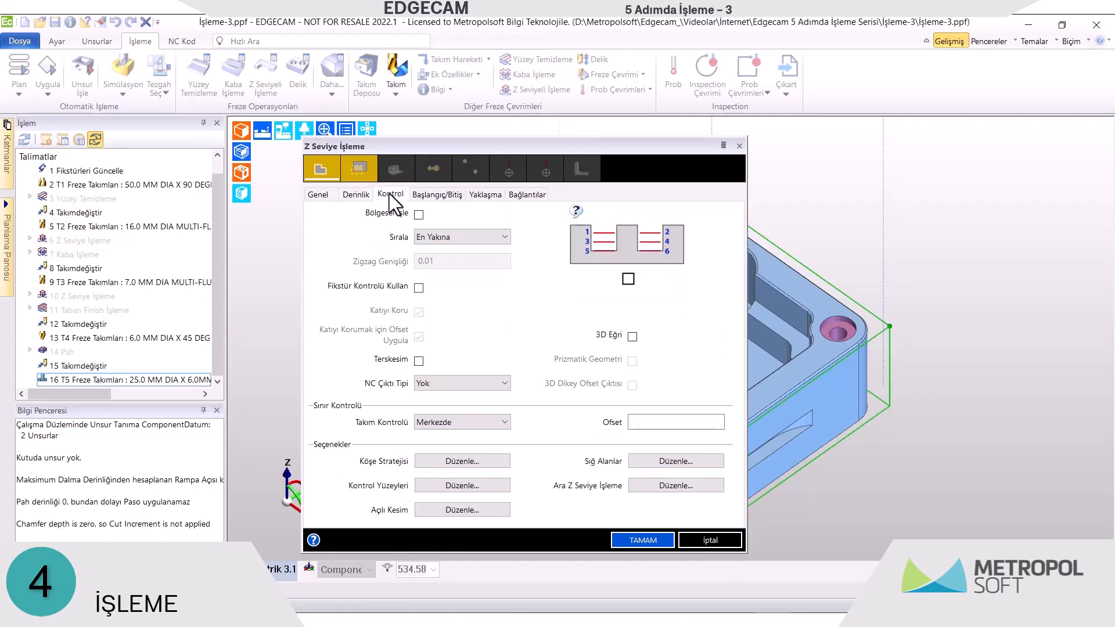
{"action": "left_click", "coordinate": [438, 198]}
{"action": "double_click", "coordinate": [439, 288]}
{"action": "type", "text": "20"}
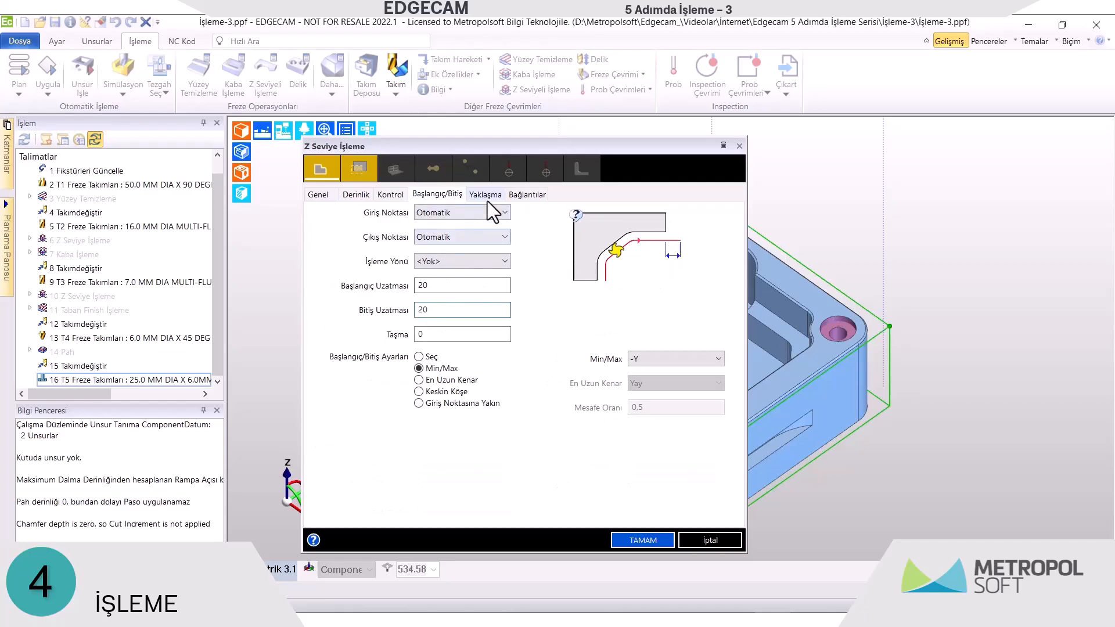
{"action": "left_click", "coordinate": [487, 201]}
{"action": "left_click", "coordinate": [436, 213]}
{"action": "left_click", "coordinate": [643, 541]}
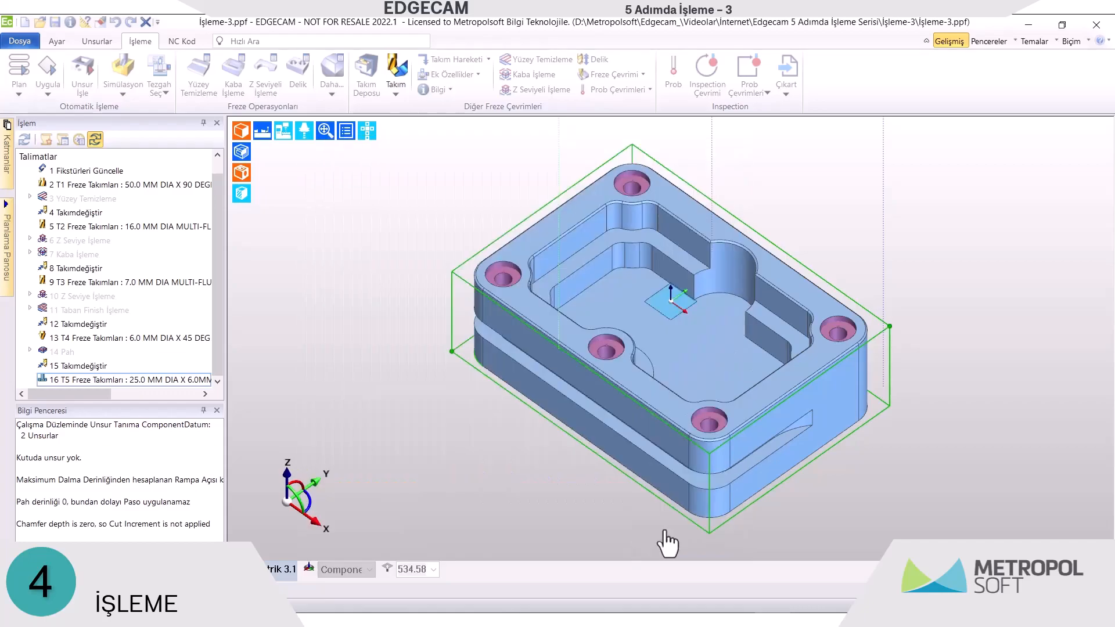
Show the part as wireframe and apply the Z Seviye İşleme cycle to the side groove's lower profile, without a boundary
{"action": "left_click", "coordinate": [245, 129]}
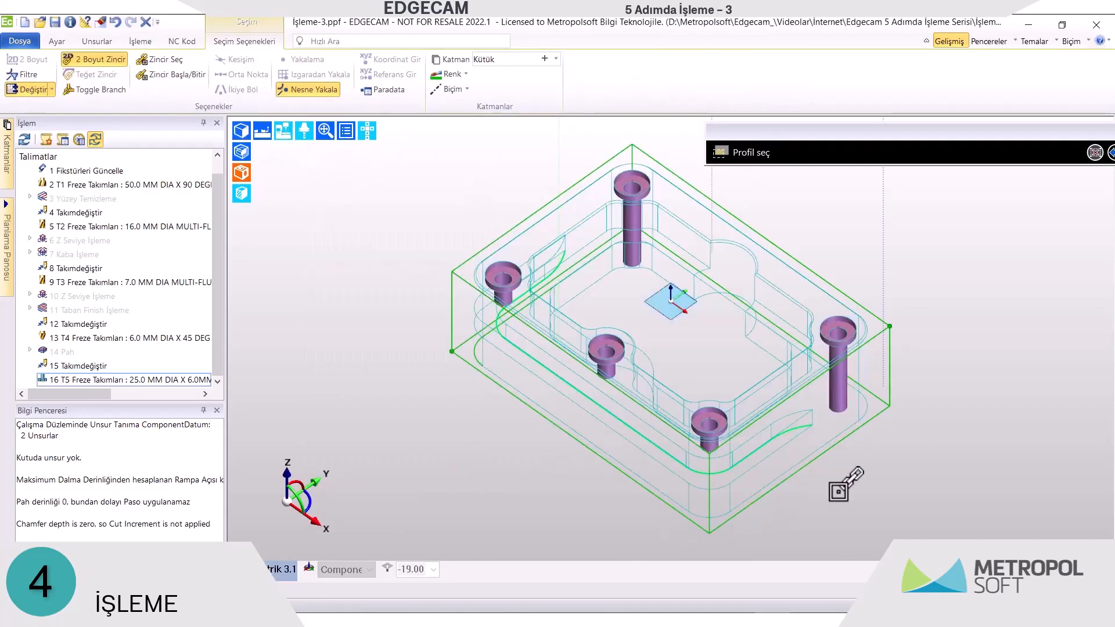
{"action": "right_click", "coordinate": [839, 488]}
{"action": "right_click", "coordinate": [840, 488]}
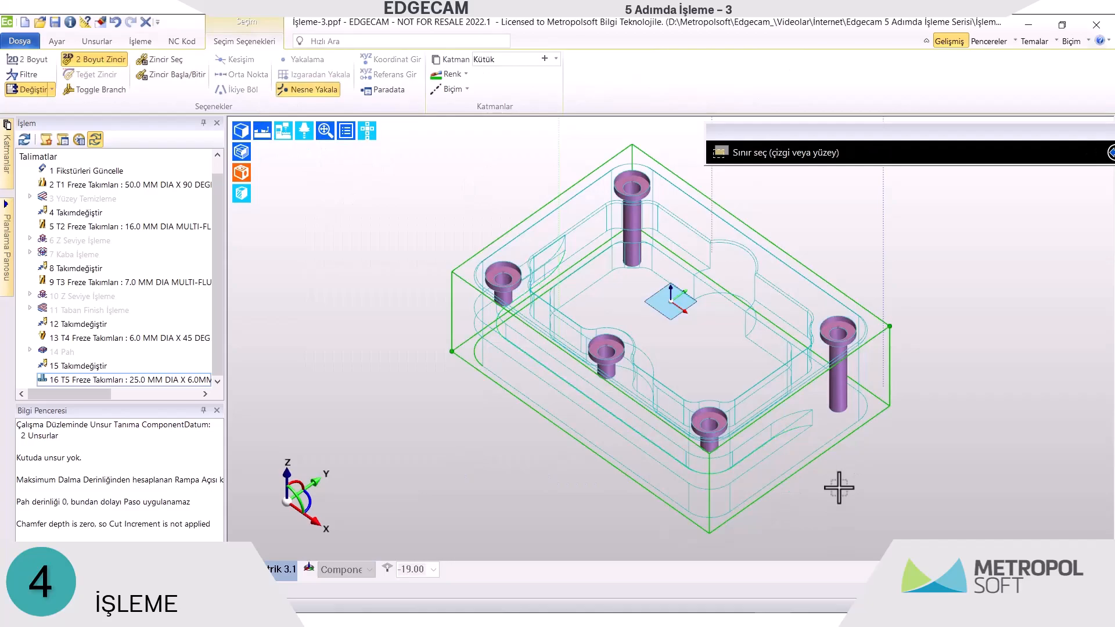
{"action": "right_click", "coordinate": [840, 488]}
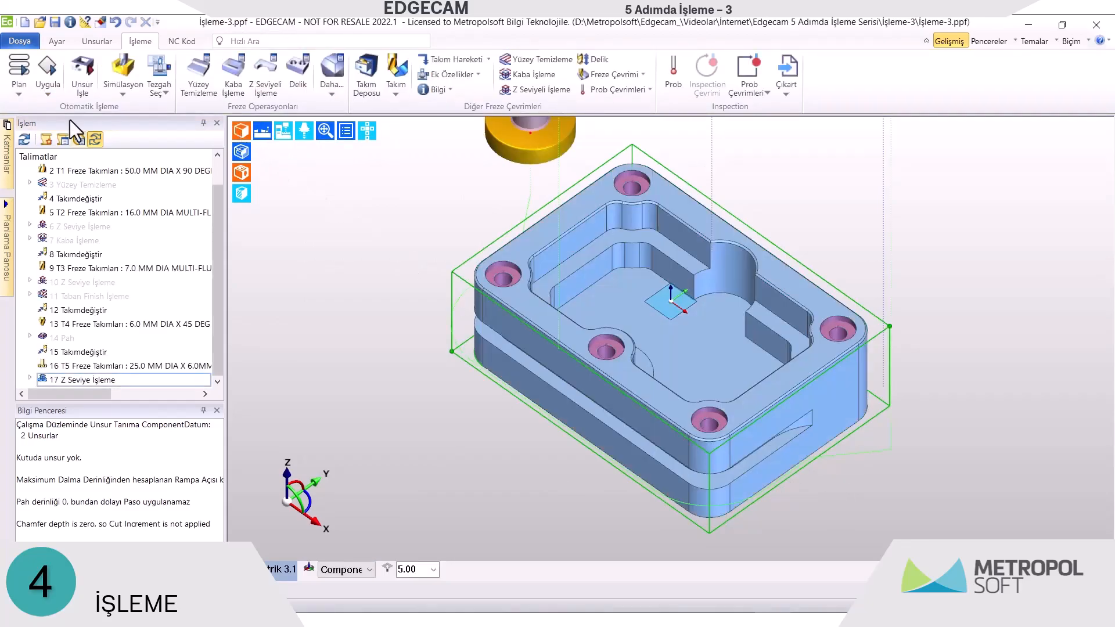
Plan the drilling and counterbore operations for the through and blind holes automatically and apply them
{"action": "left_click", "coordinate": [22, 64]}
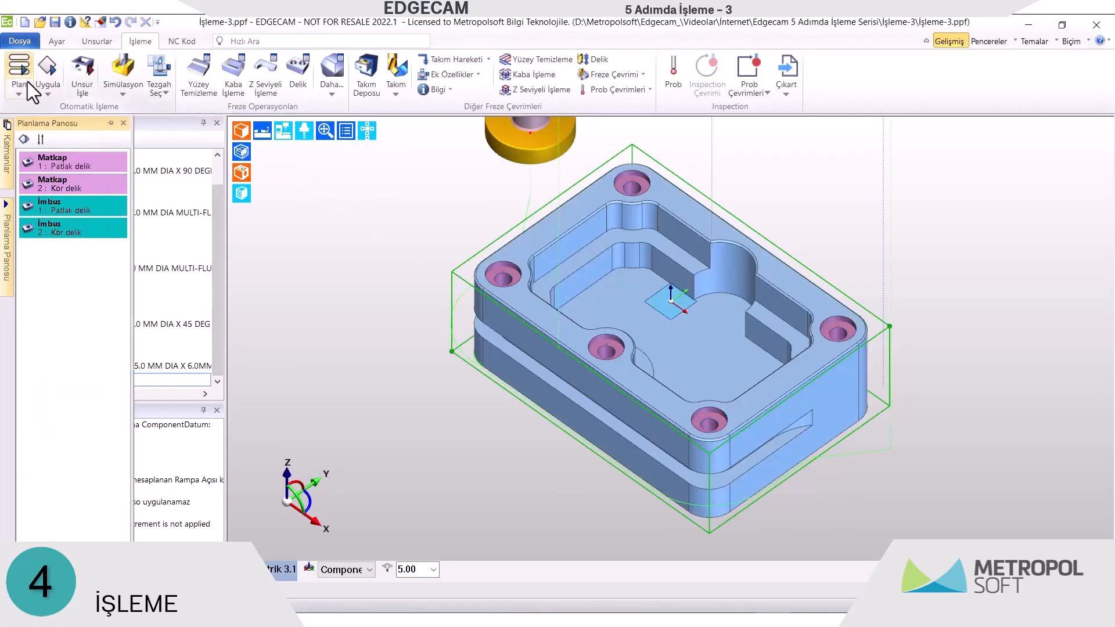
{"action": "left_click", "coordinate": [50, 74]}
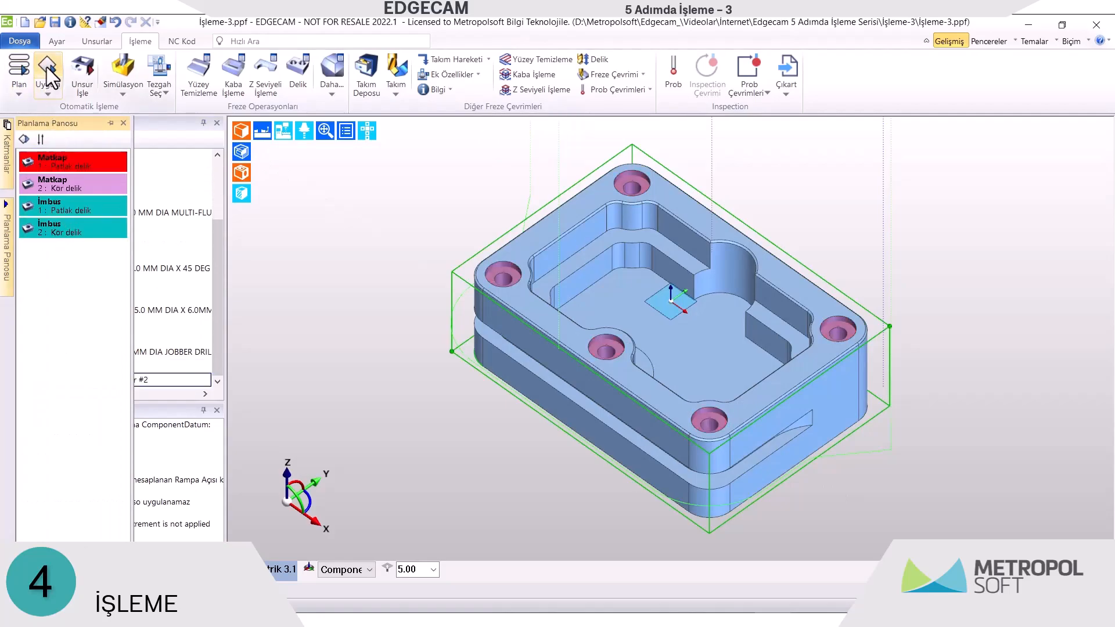
Run the machining simulation of all operations, inspect the machined part from another angle, and return to the program
{"action": "left_click", "coordinate": [122, 68]}
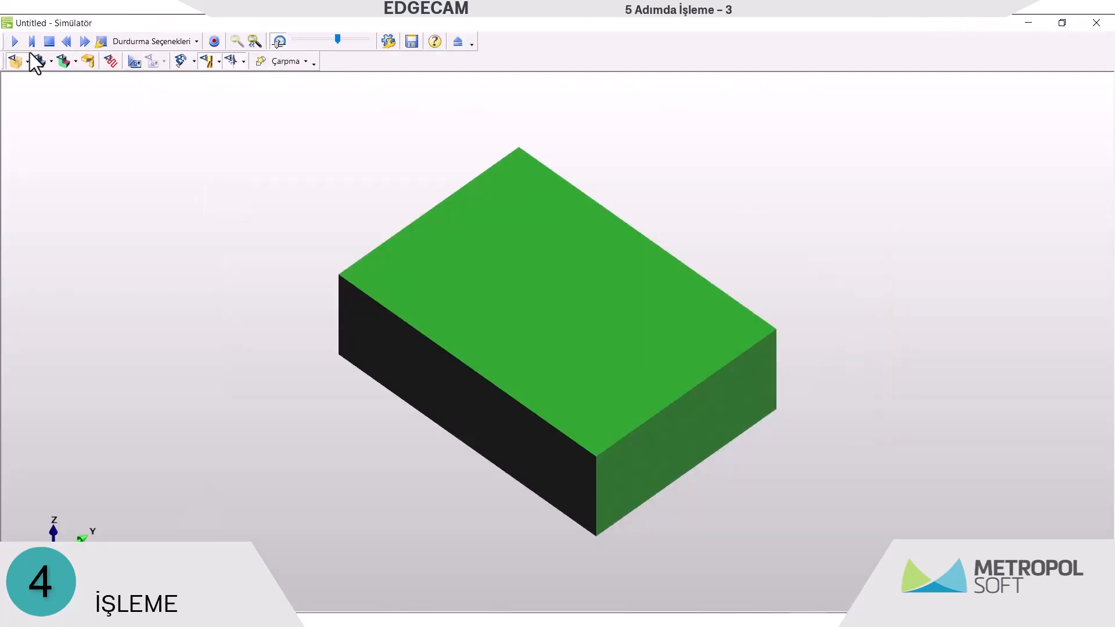
{"action": "left_click", "coordinate": [15, 41]}
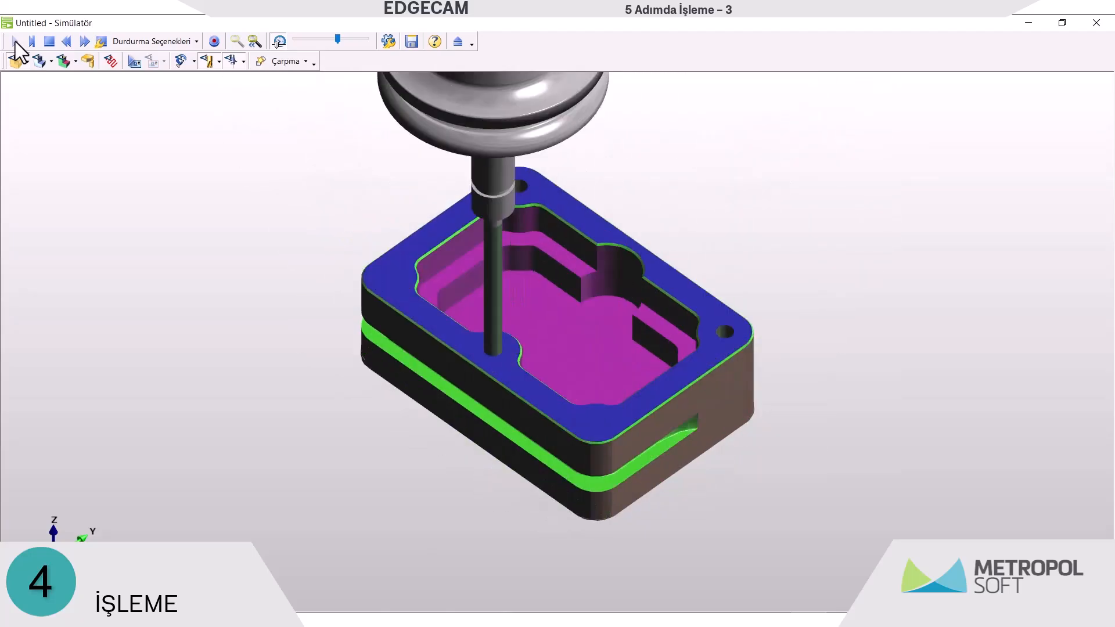
{"action": "middle_click_drag", "start_coordinate": [278, 131], "coordinate": [487, 235]}
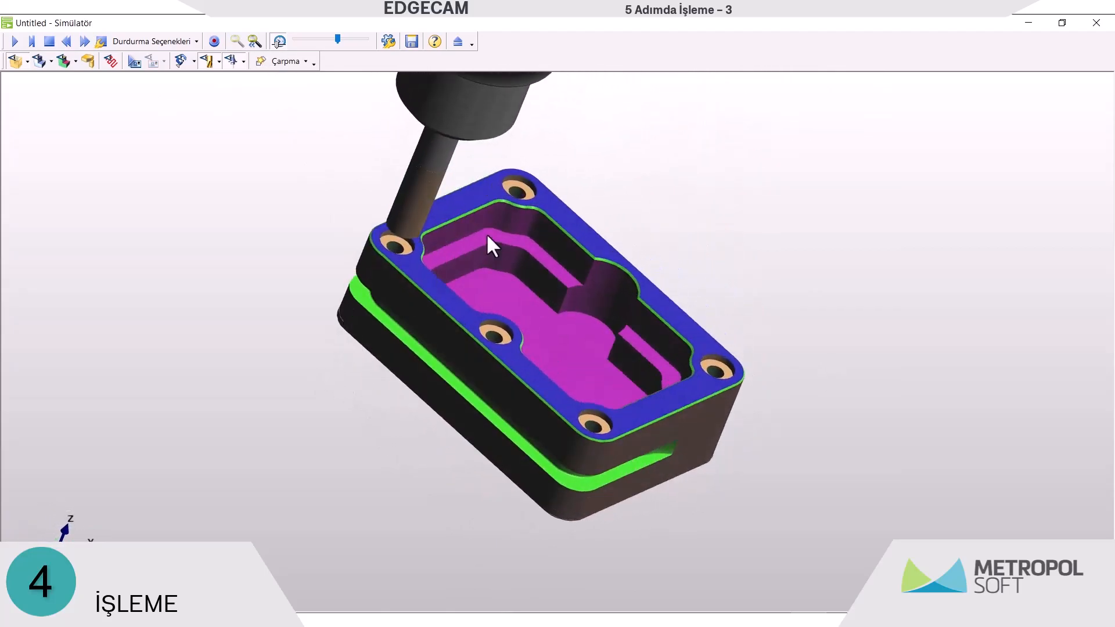
{"action": "left_click", "coordinate": [458, 41]}
Generate the NC code, overwriting the existing İşleme-3.nc file, and look through the code from start to end
{"action": "left_click", "coordinate": [182, 40]}
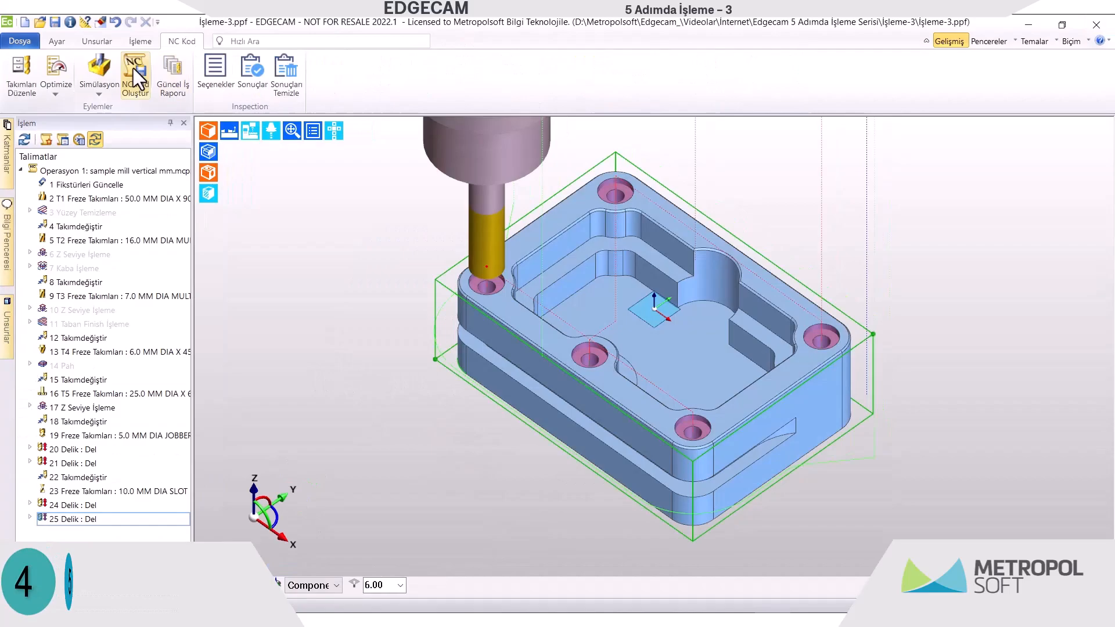
{"action": "left_click", "coordinate": [133, 68]}
{"action": "left_click", "coordinate": [468, 332]}
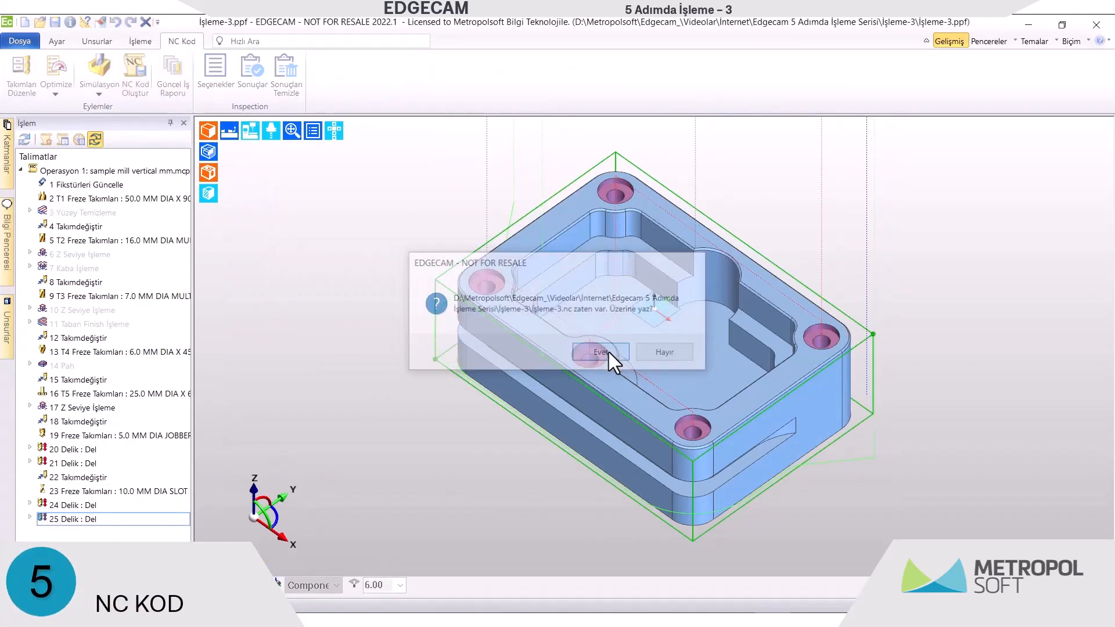
{"action": "left_click", "coordinate": [608, 351]}
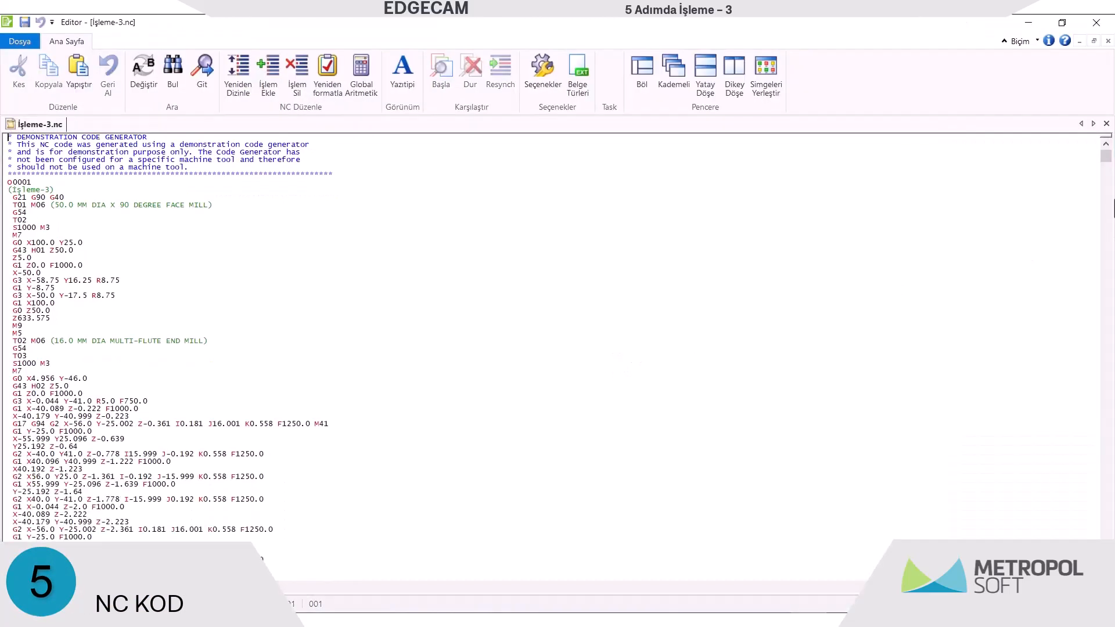
{"action": "left_click_drag", "start_coordinate": [1108, 162], "coordinate": [1109, 501]}
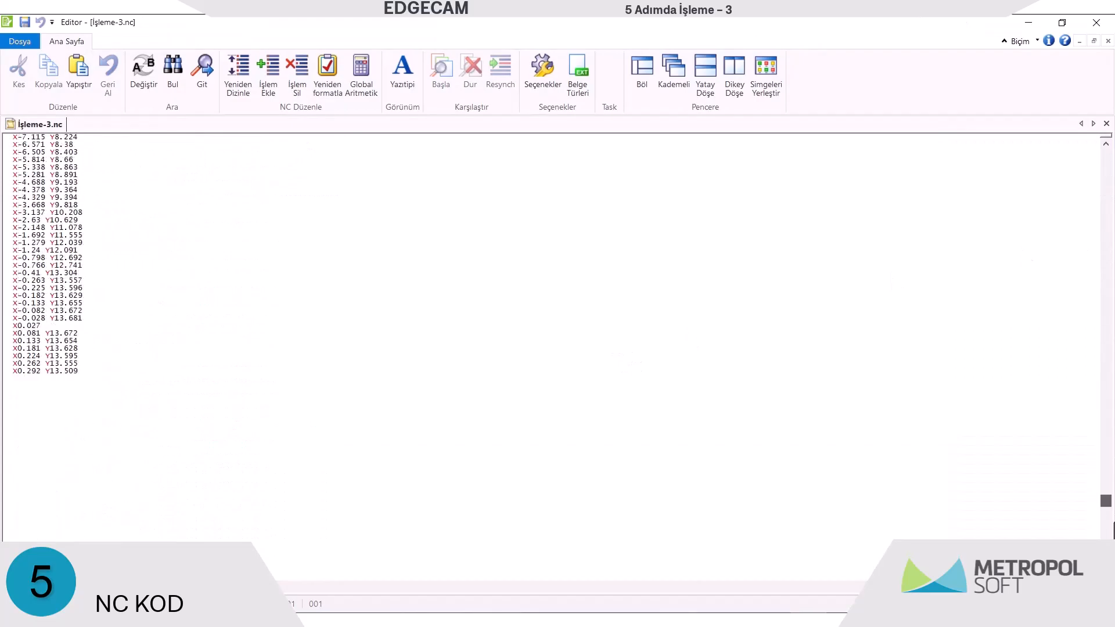
{"action": "key", "text": "ctrl+Home"}
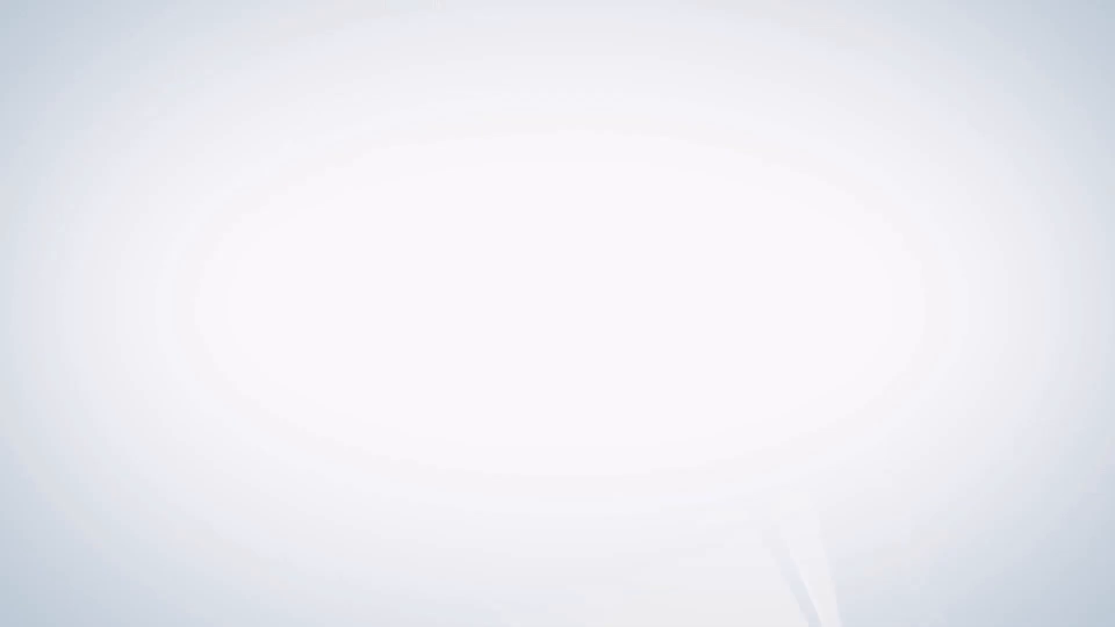